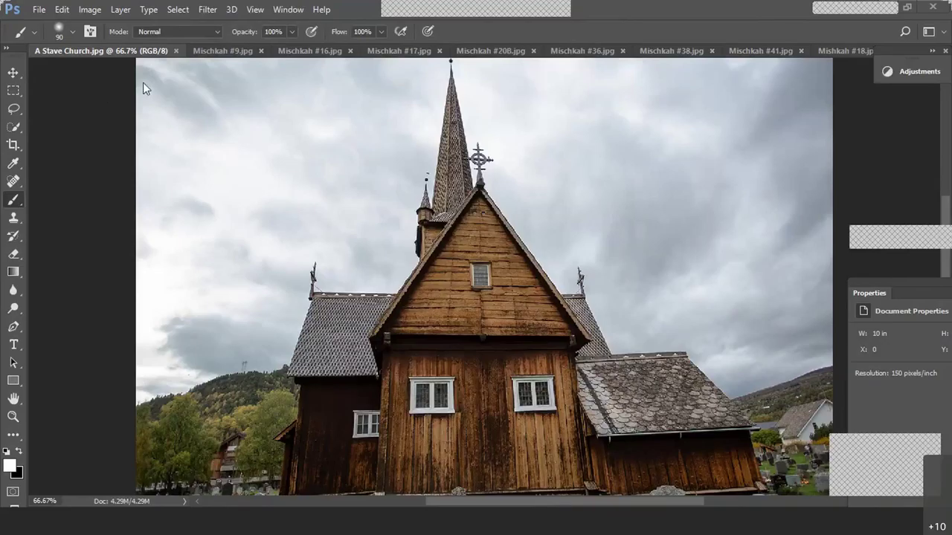
- View each open black-and-white and toned portrait photo in turn, from Mischkah #9.jpg onward, and return to A Stave Church.jpg
click(210, 49)
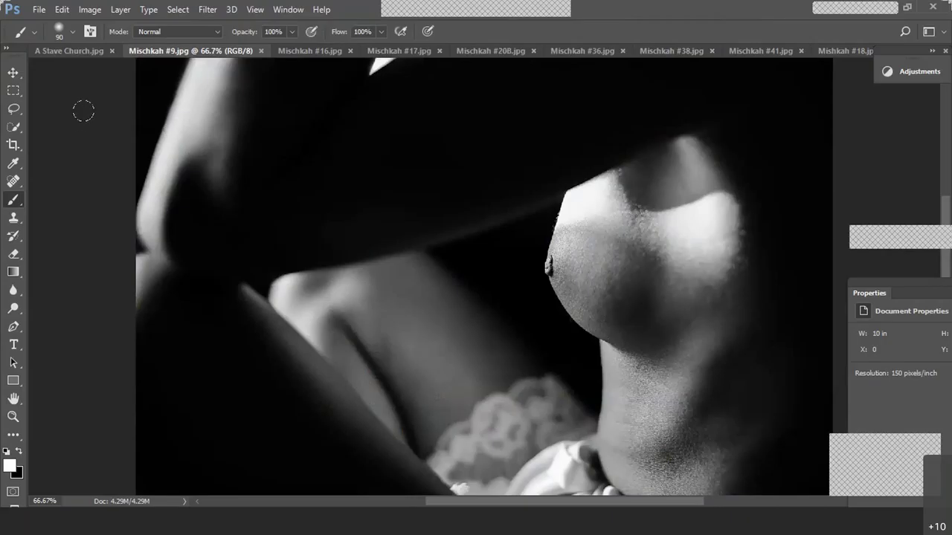
click(305, 53)
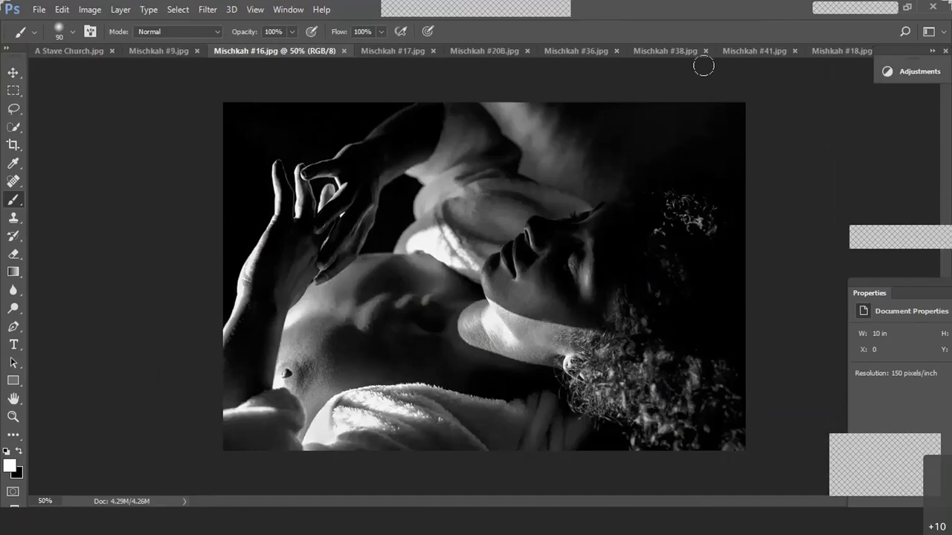
click(395, 51)
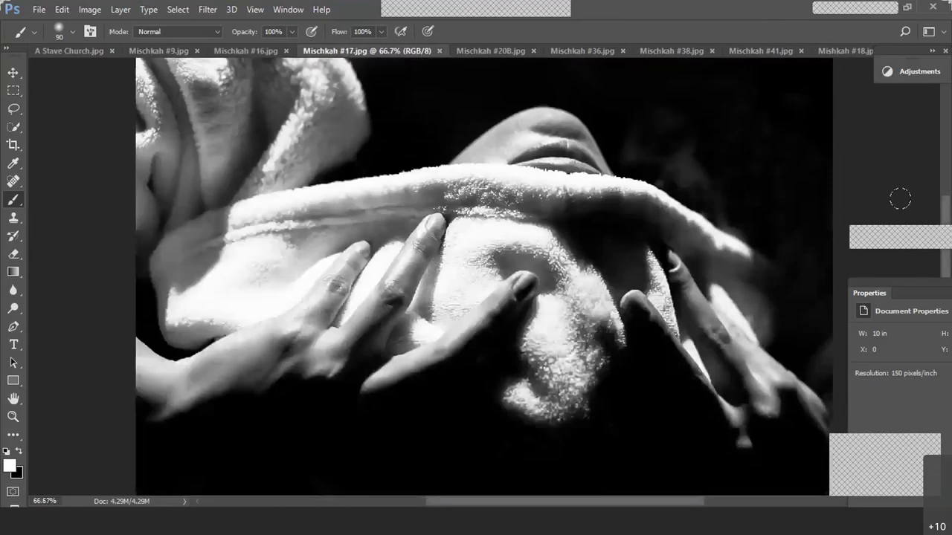
click(494, 52)
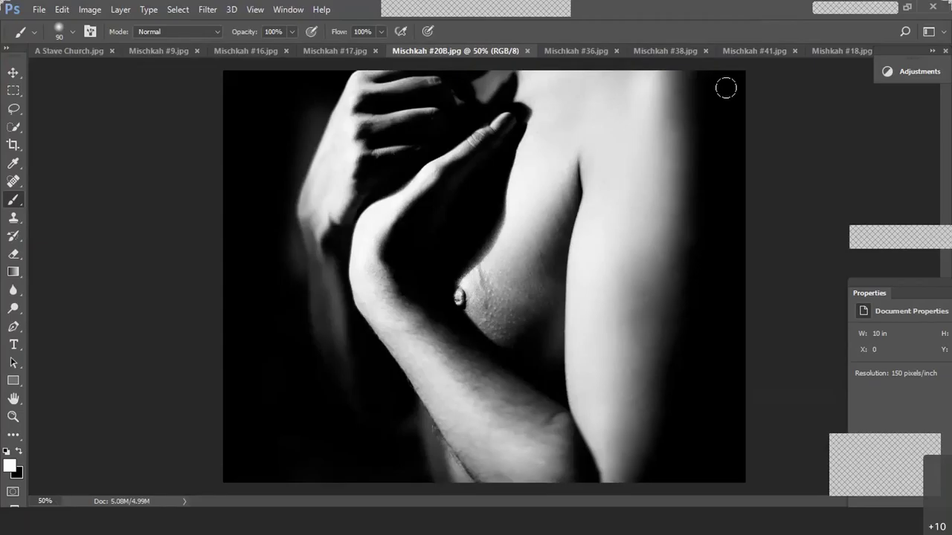
click(583, 50)
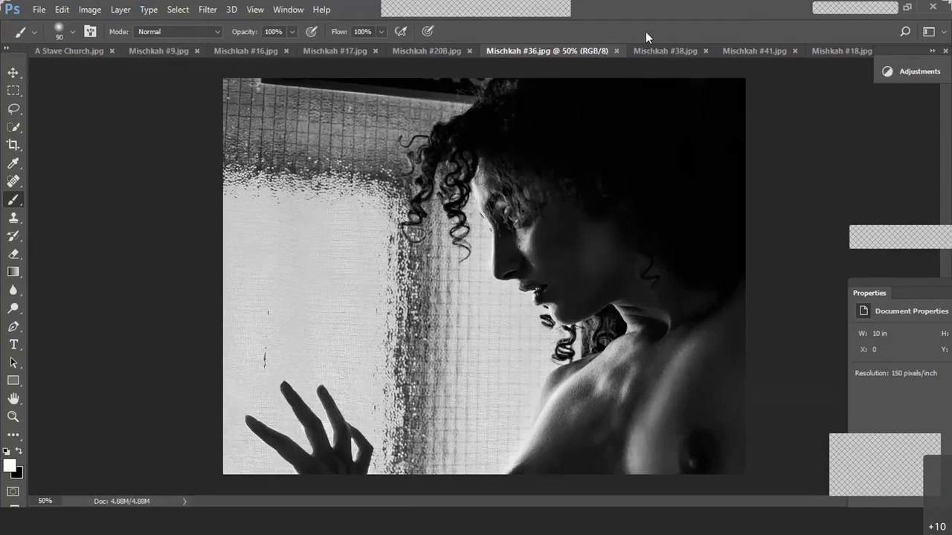
click(666, 50)
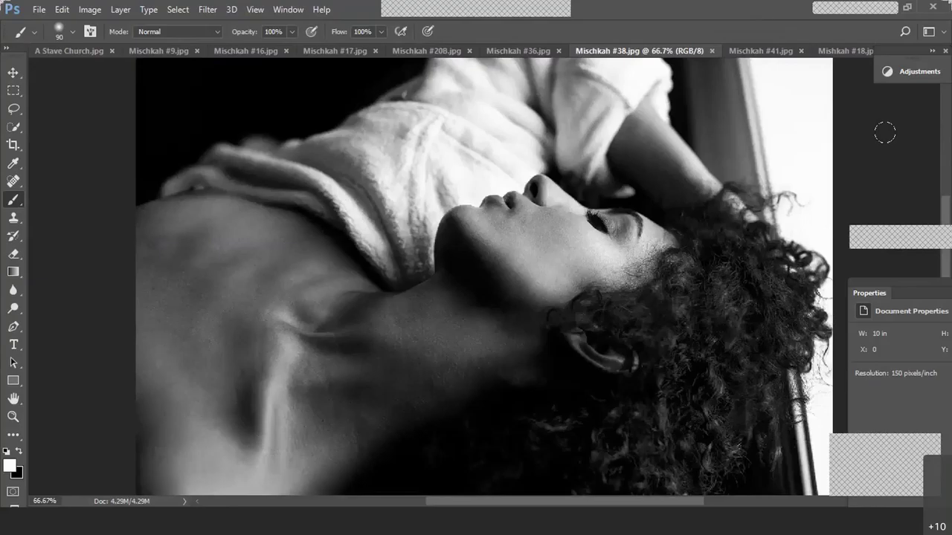
click(747, 51)
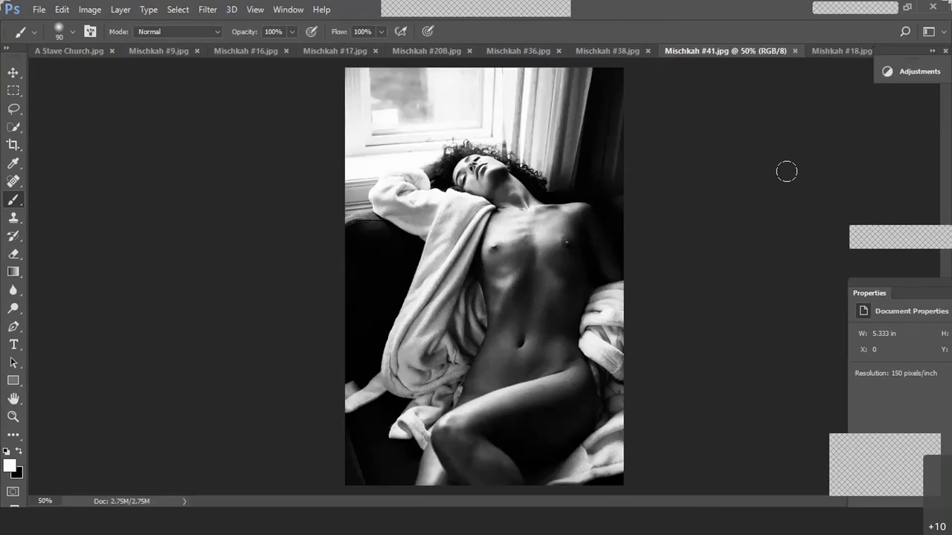
key(ctrl+Tab)
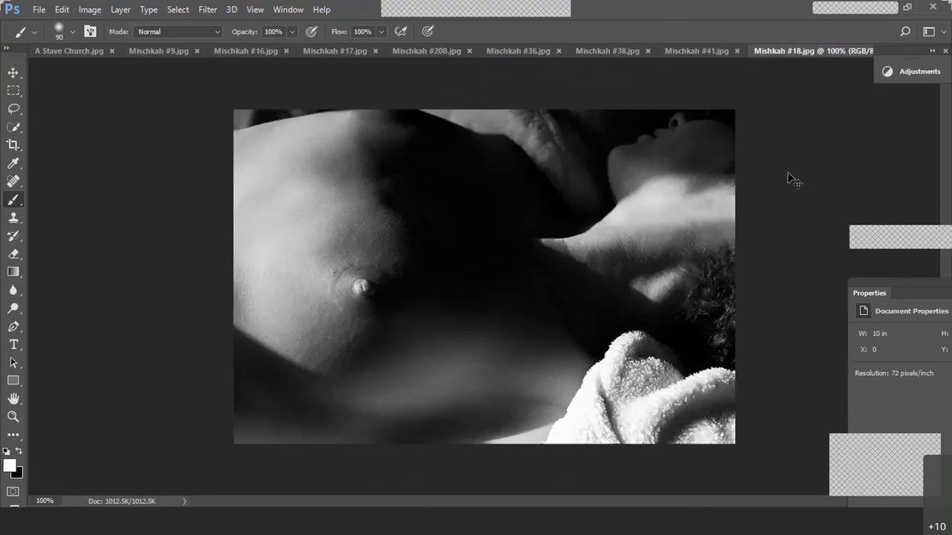
key(ctrl+Tab)
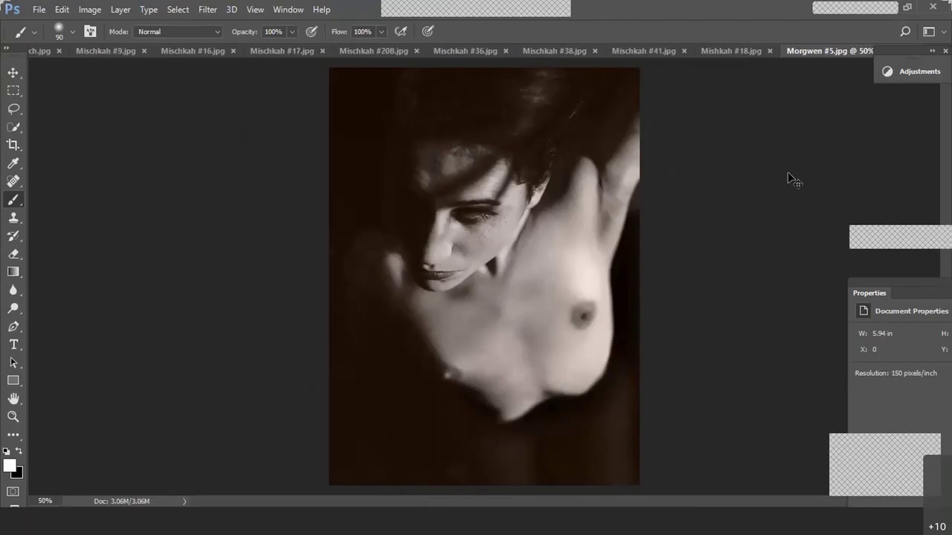
key(ctrl+Tab)
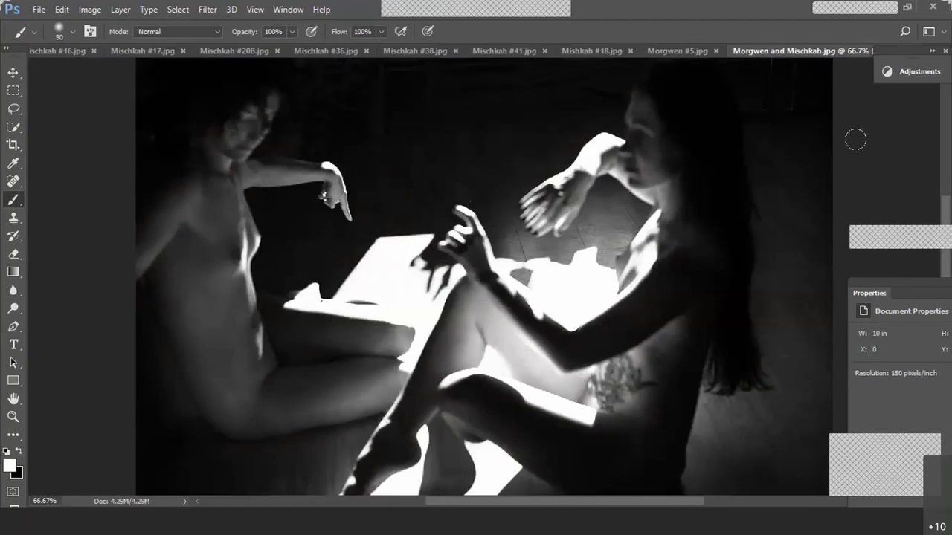
key(ctrl+Tab)
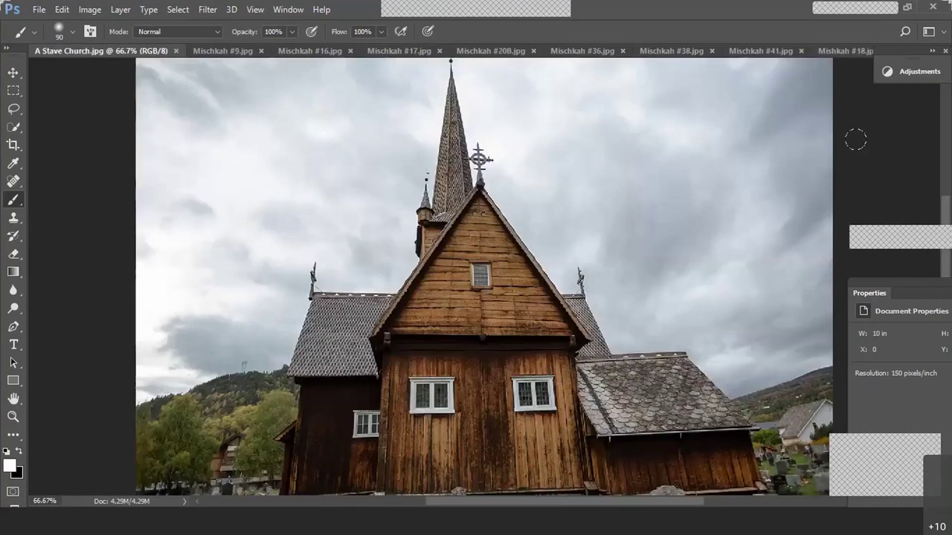
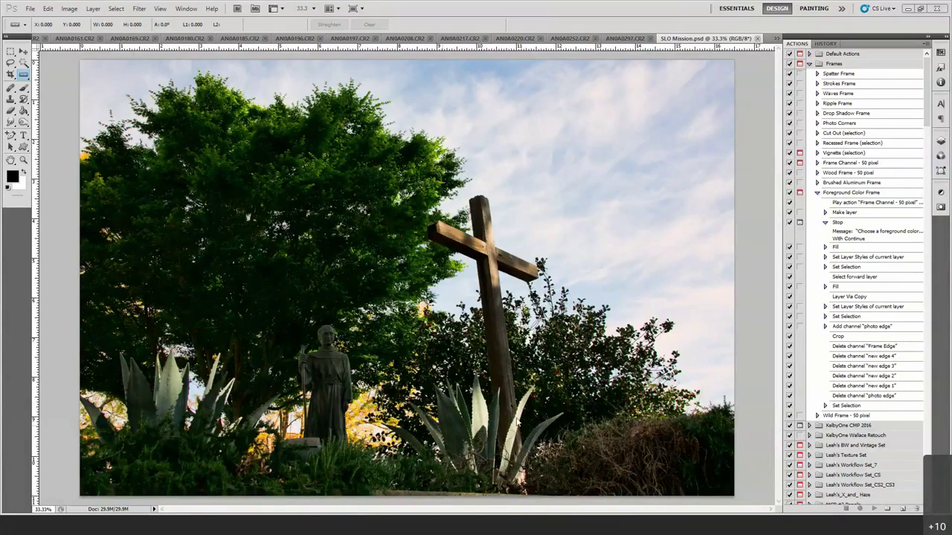
- Review the open photos backward from AN0A0297.CR2 to AN0A0161.CR2, and return to the rooster photo AN0A0169.CR2
click(627, 39)
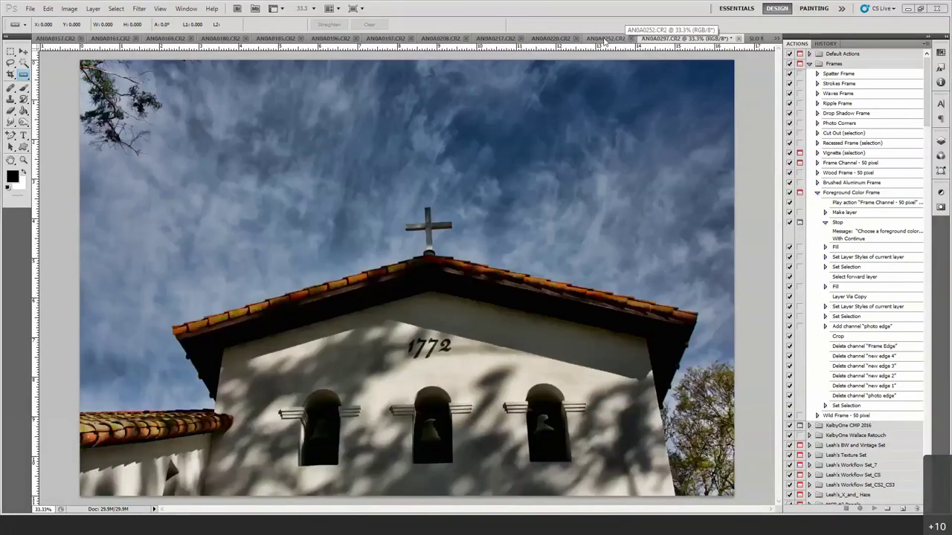
click(605, 38)
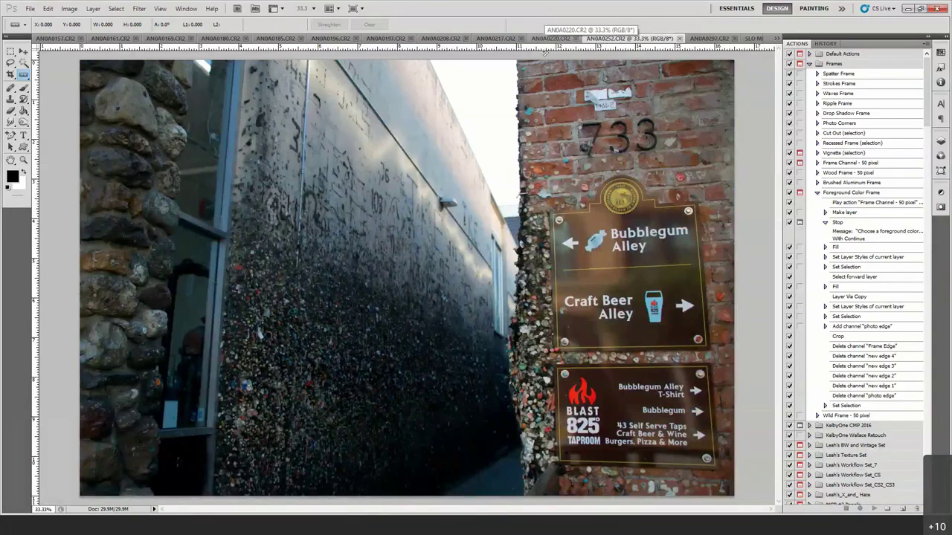
click(542, 39)
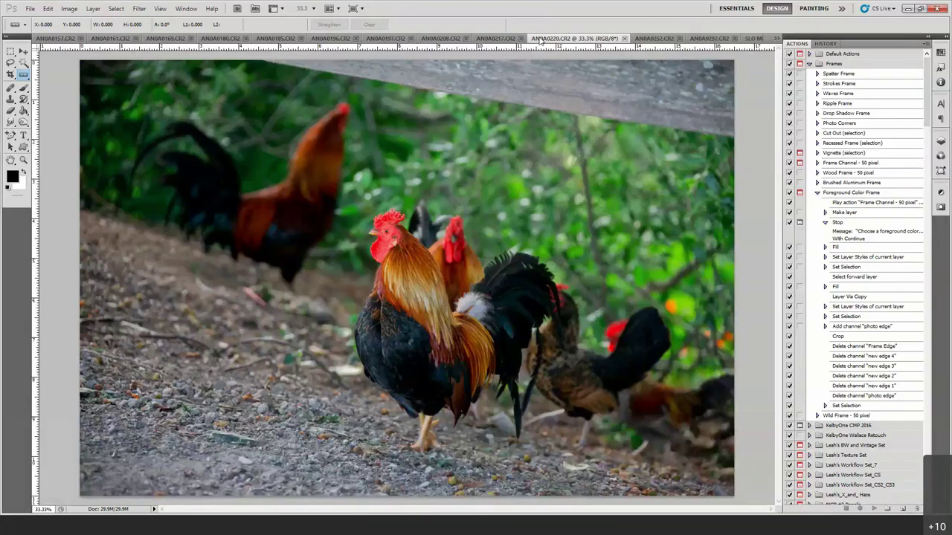
click(490, 39)
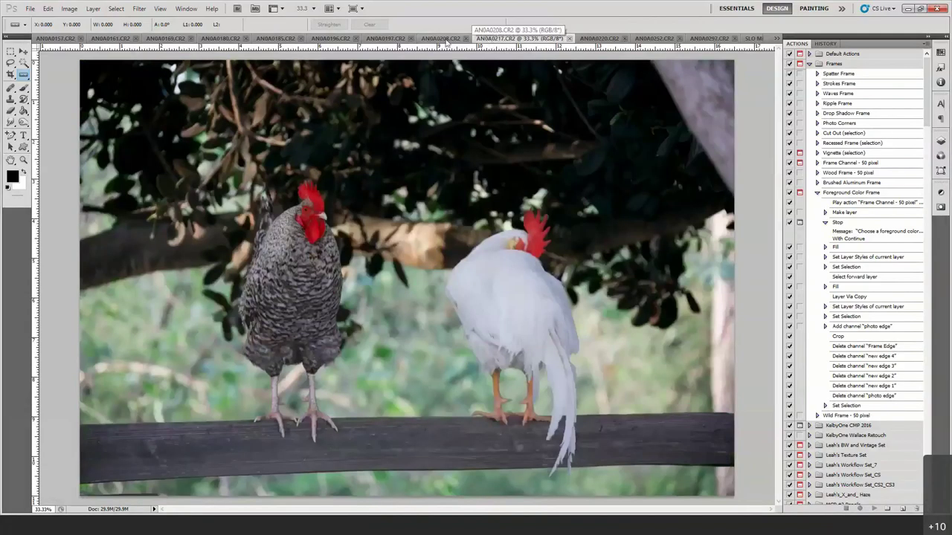
click(437, 39)
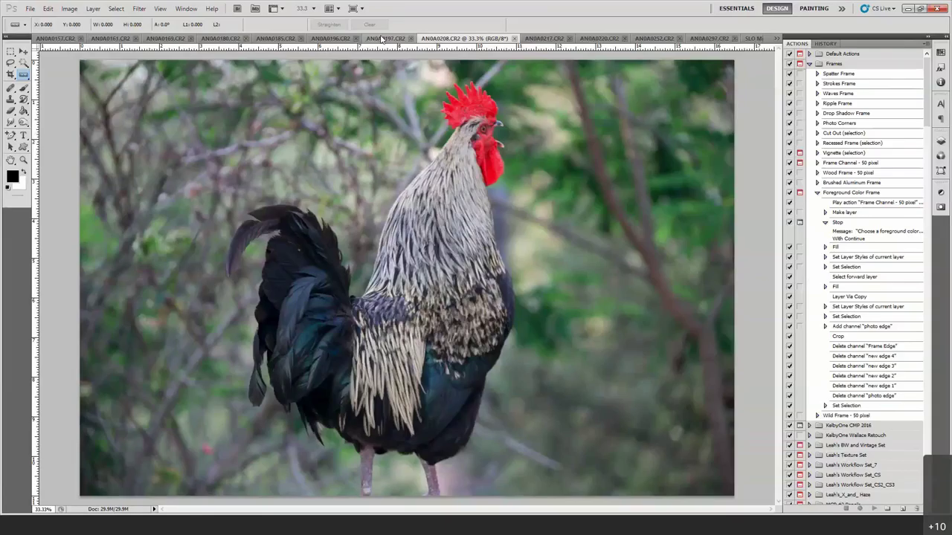
click(382, 38)
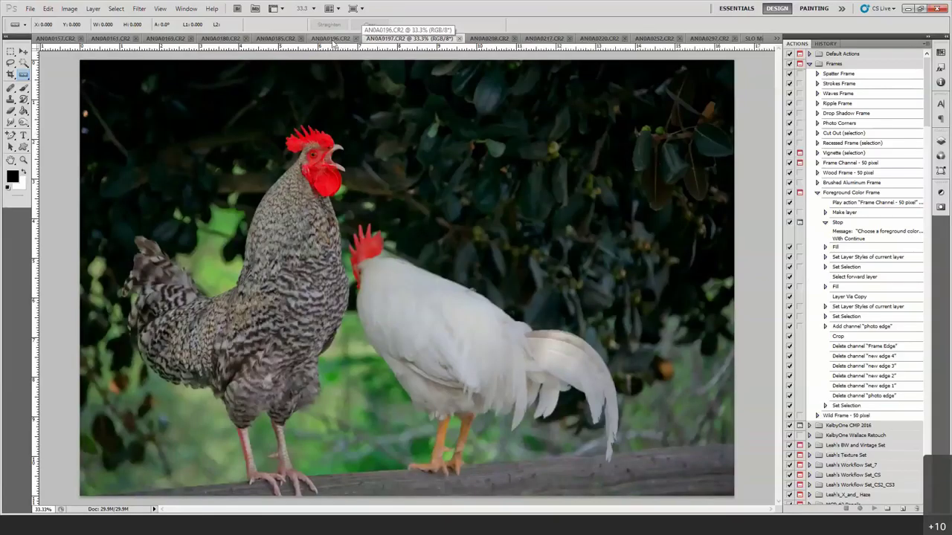
click(332, 39)
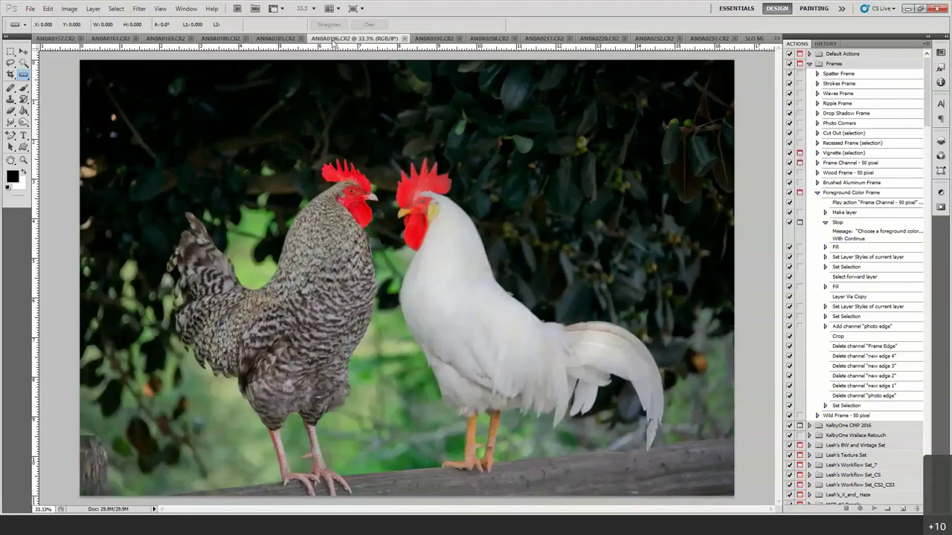
click(276, 39)
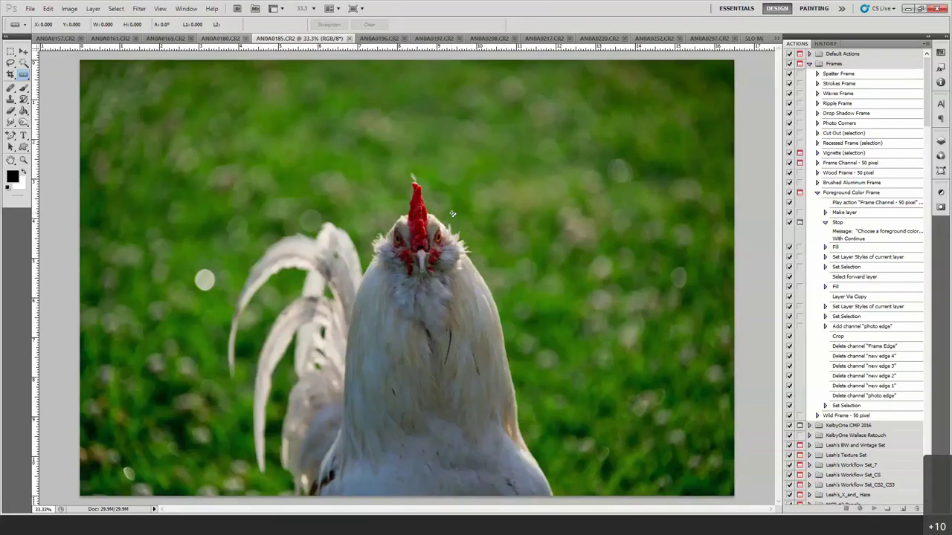
click(200, 38)
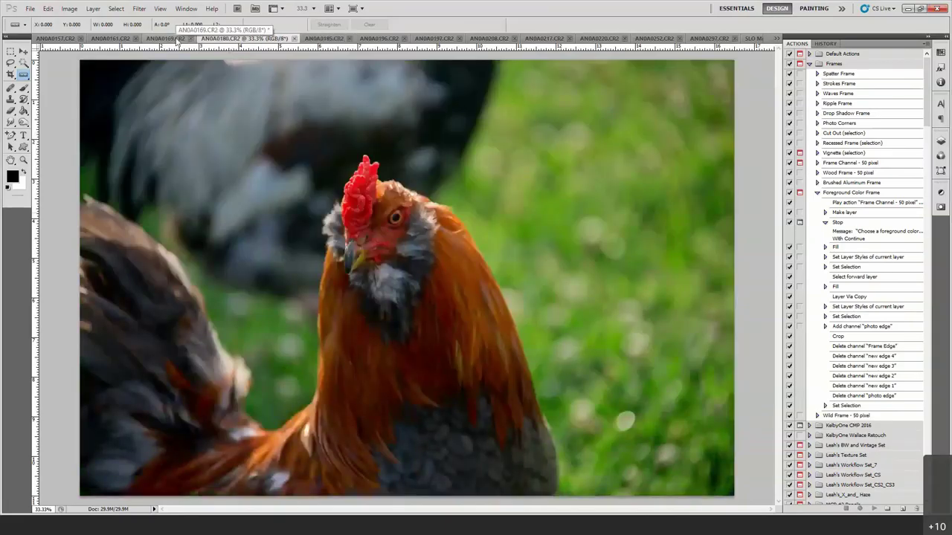
click(177, 39)
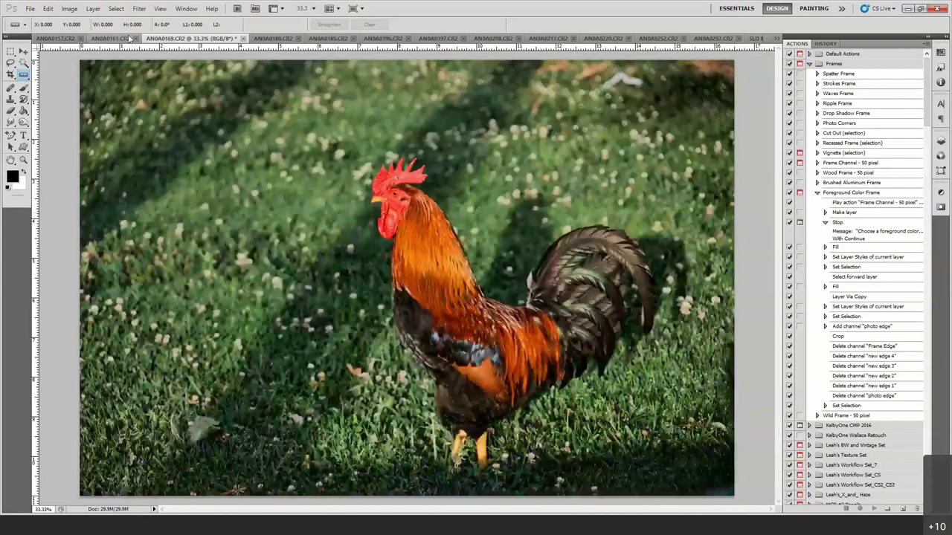
click(98, 38)
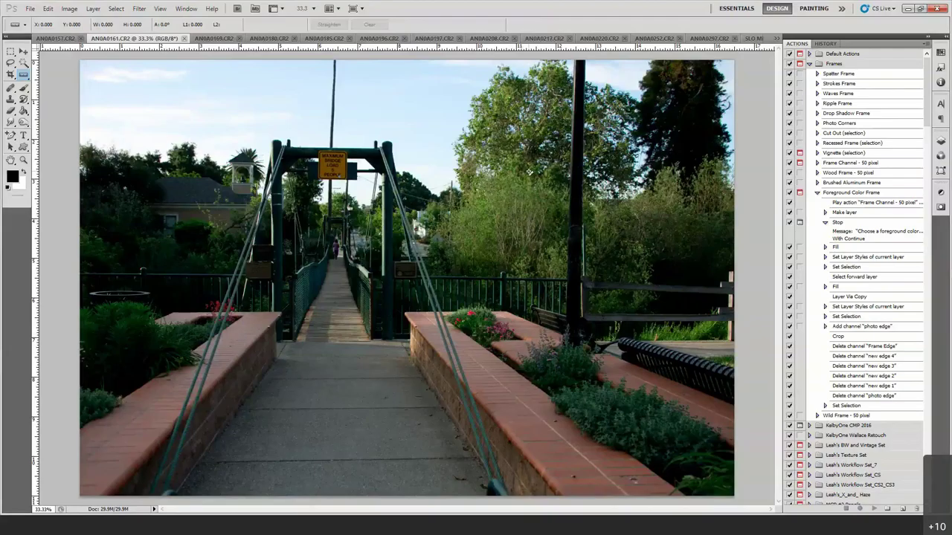
click(223, 39)
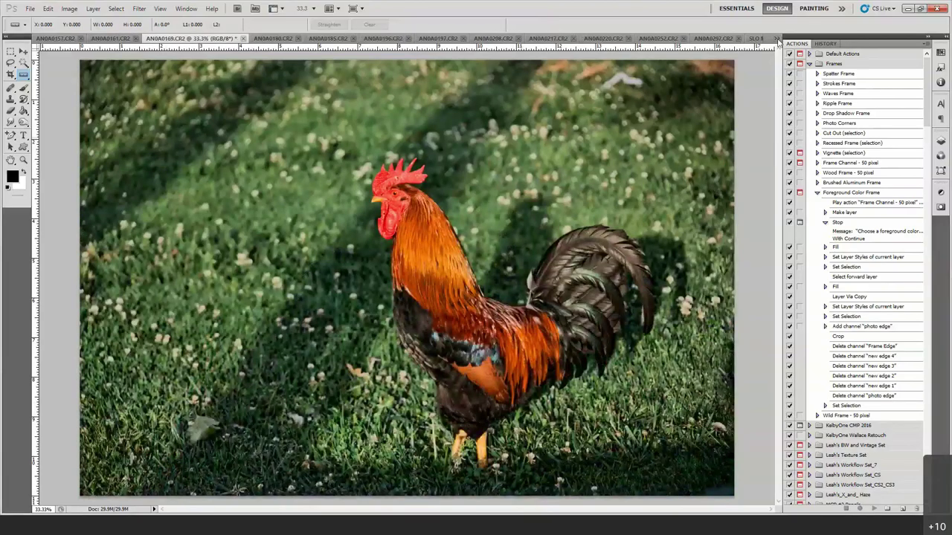
- Review the open photos from Single-Zebra-#2.jpg and Shell Beach Sunset #3.psd through AN0A0590.CR2 and AN0A0588.CR2 to AN0A0403.psd
click(778, 37)
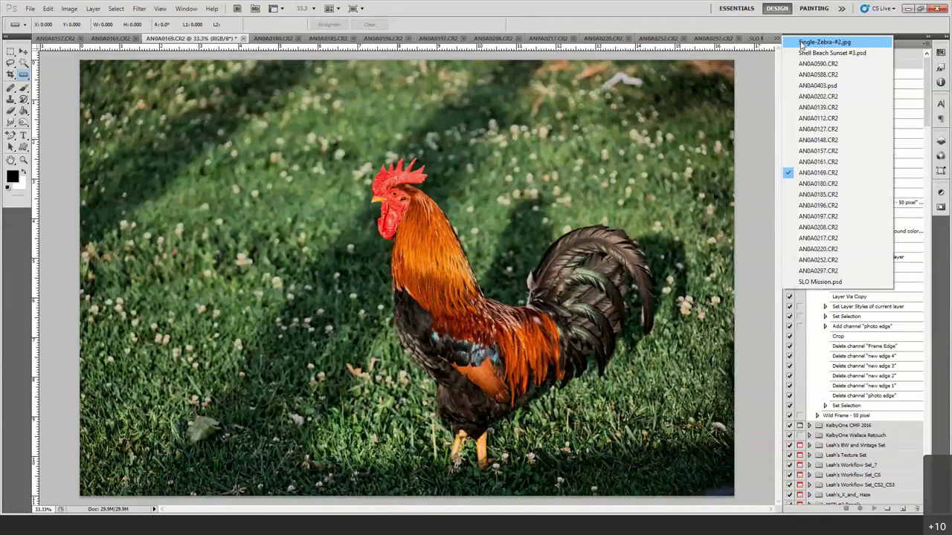
click(801, 45)
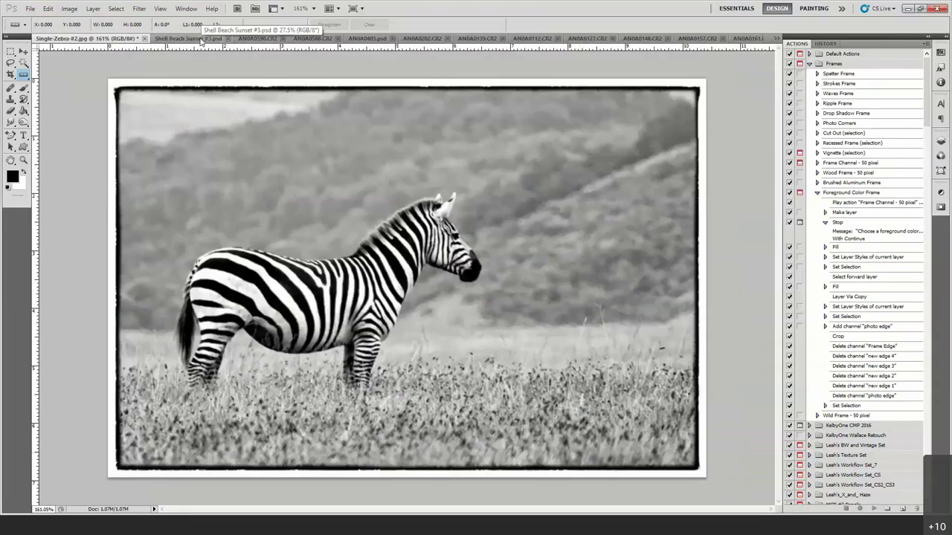
click(201, 39)
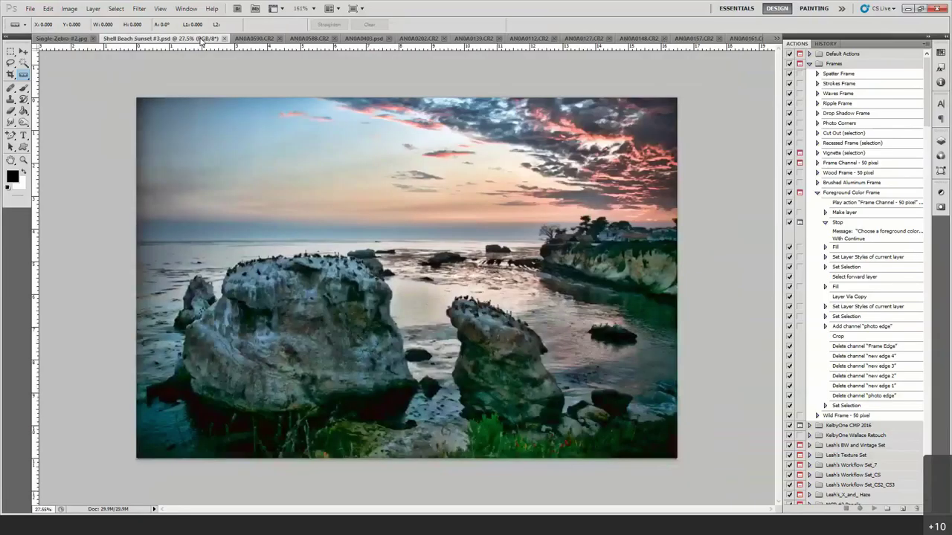
click(248, 39)
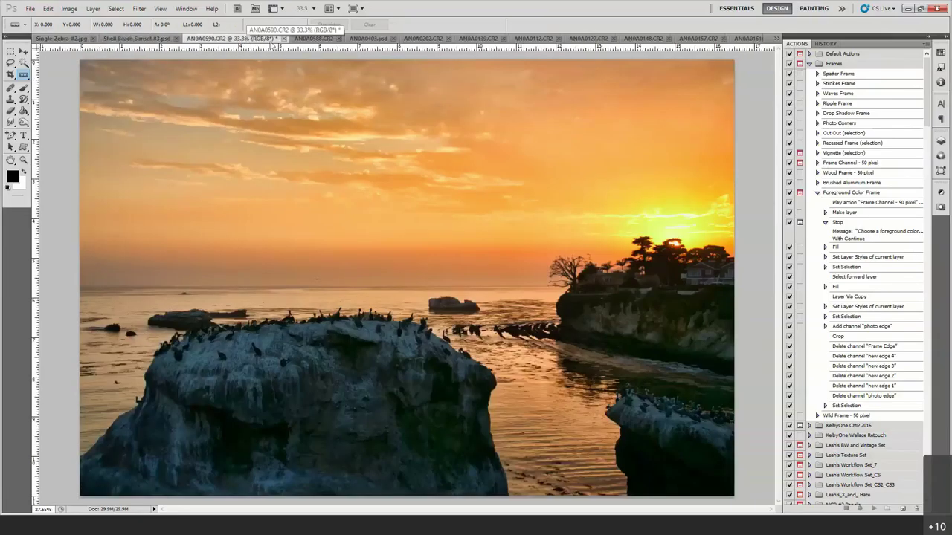
click(305, 38)
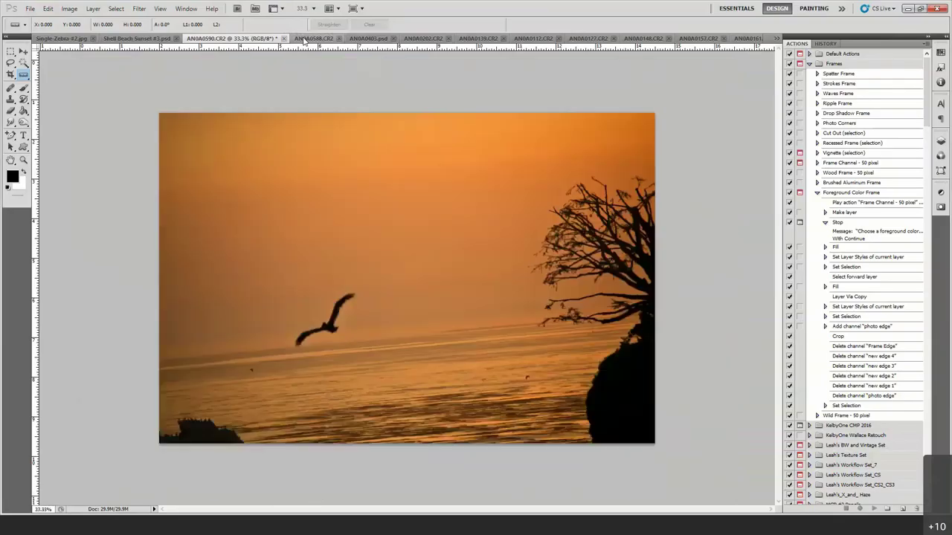
click(358, 39)
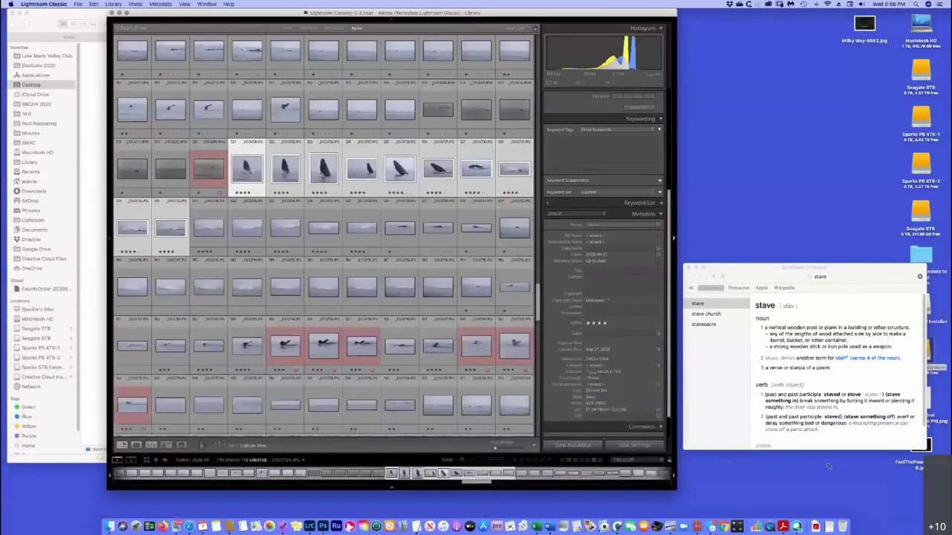
- Widen the catalog window, page through the selected four-star breaching-whale photos full screen, and return to the thumbnail grid
drag(675, 489, 916, 490)
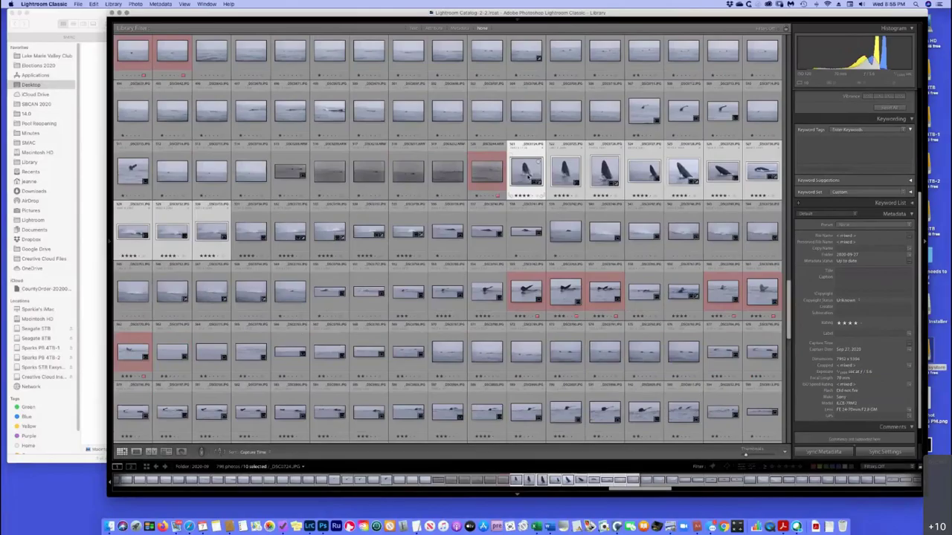
key(f)
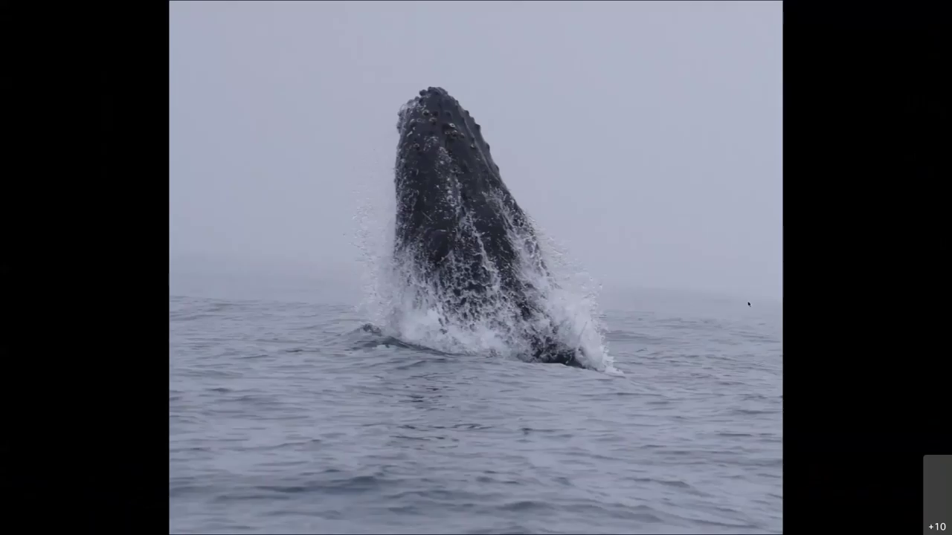
key(Right)
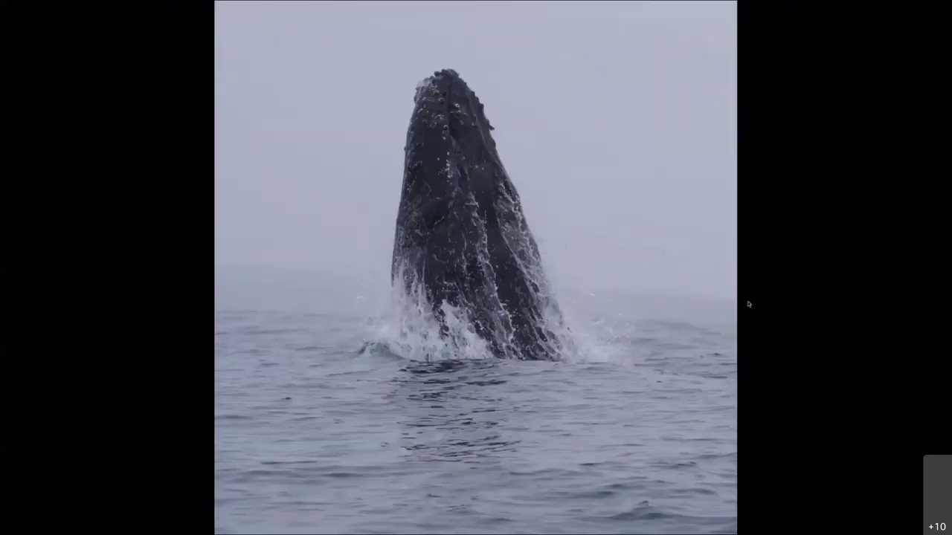
key(Right)
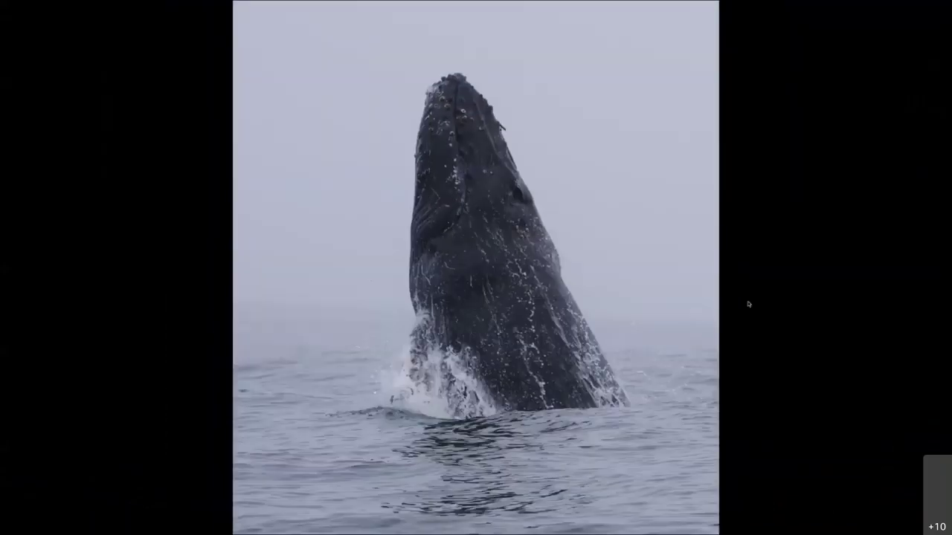
key(Right)
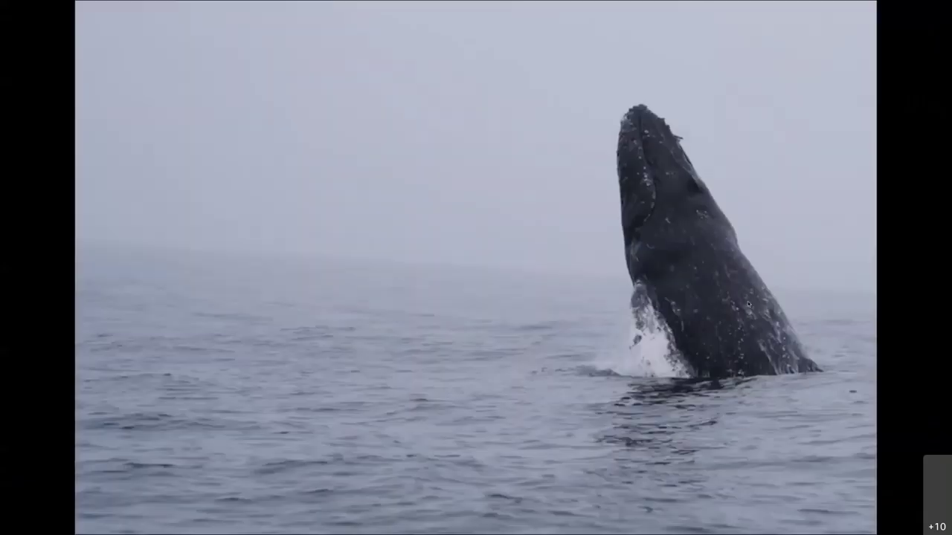
key(Right)
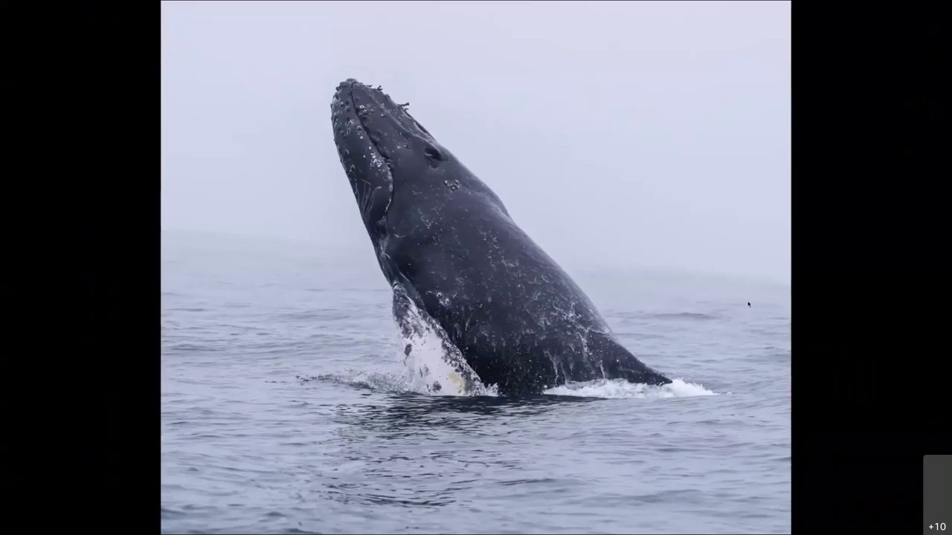
key(Right)
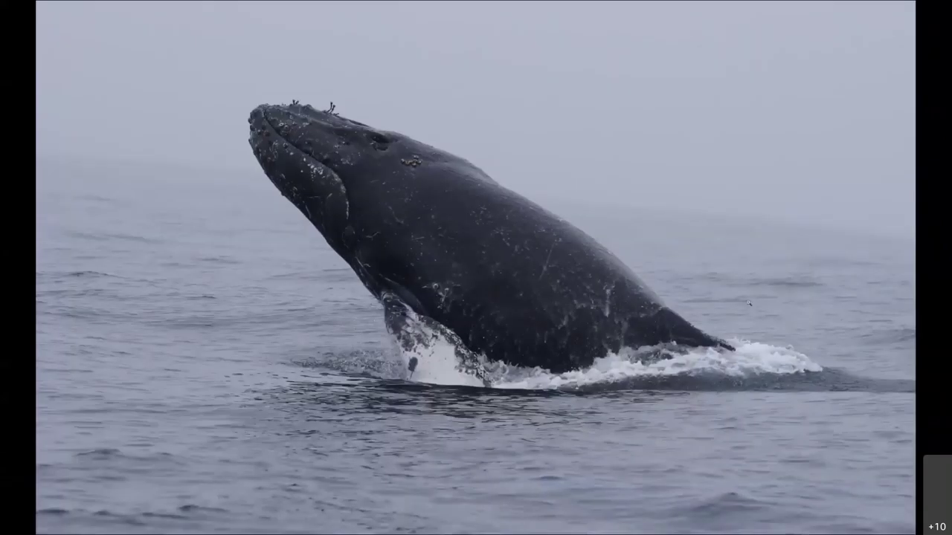
key(Right)
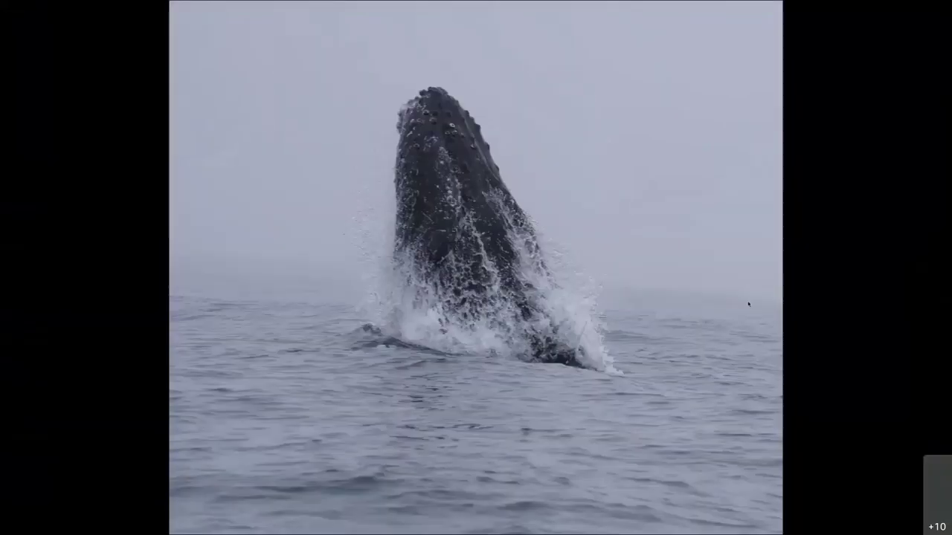
key(Escape)
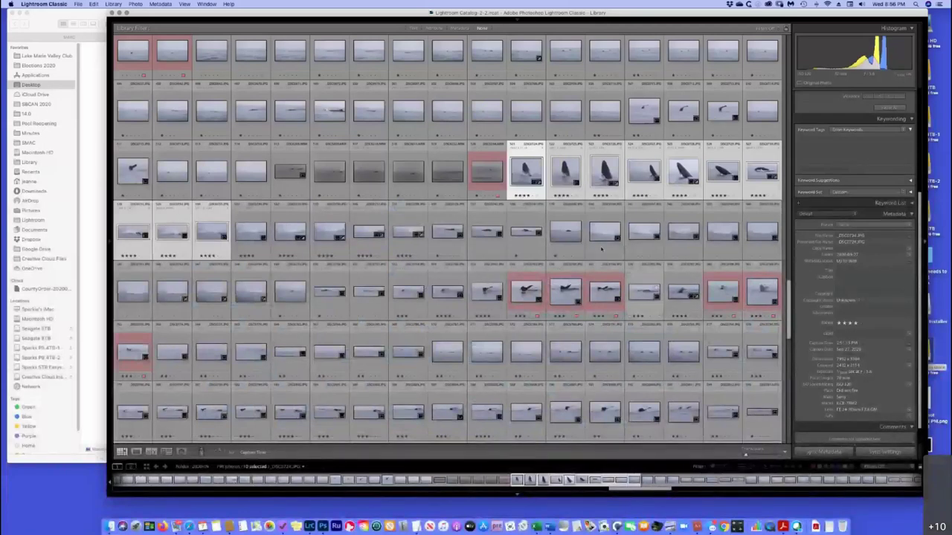
- Review the sequence of whale splash photos one by one in the Develop module and return to the thumbnail grid
click(605, 251)
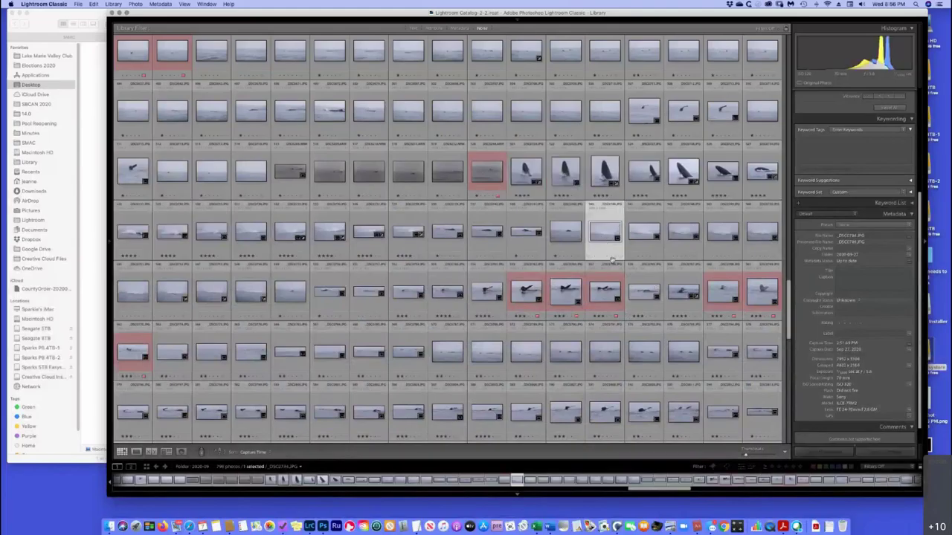
key(d)
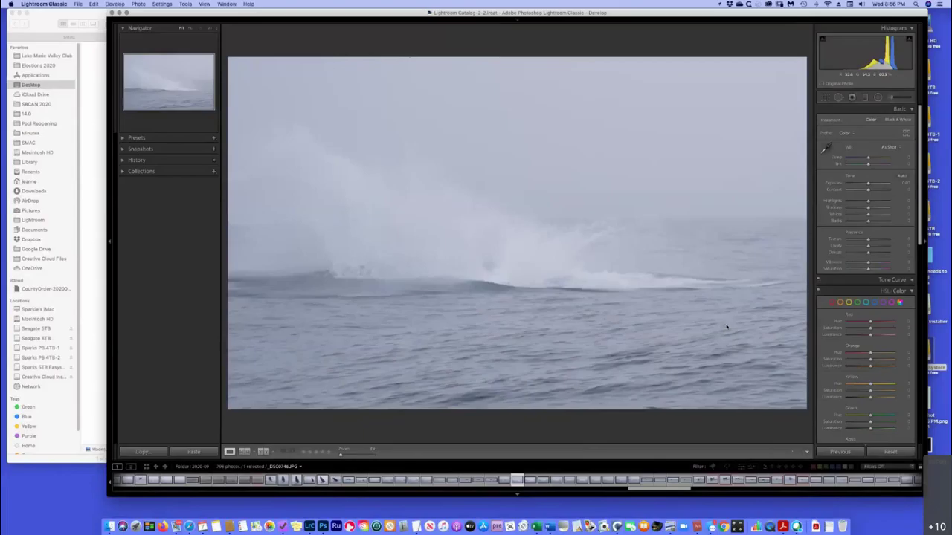
key(Right)
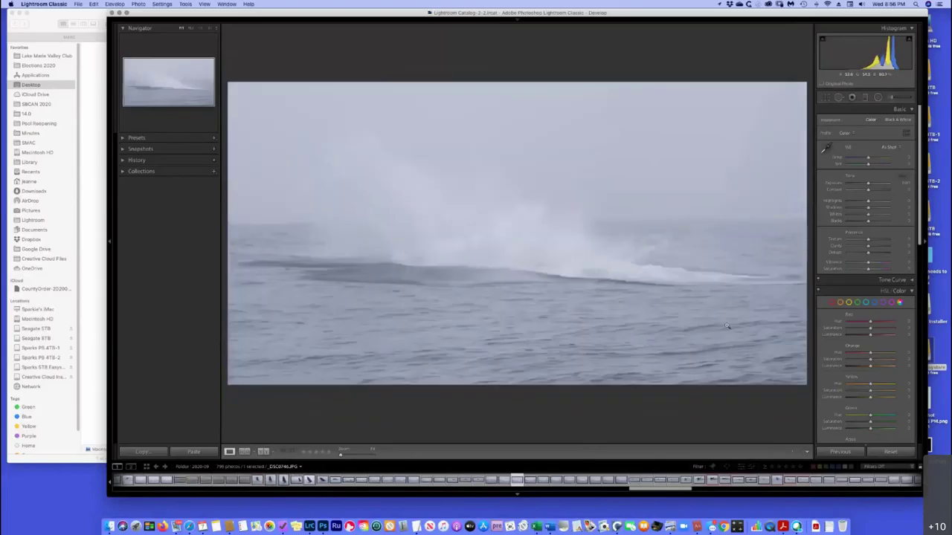
key(Right)
key(Left)
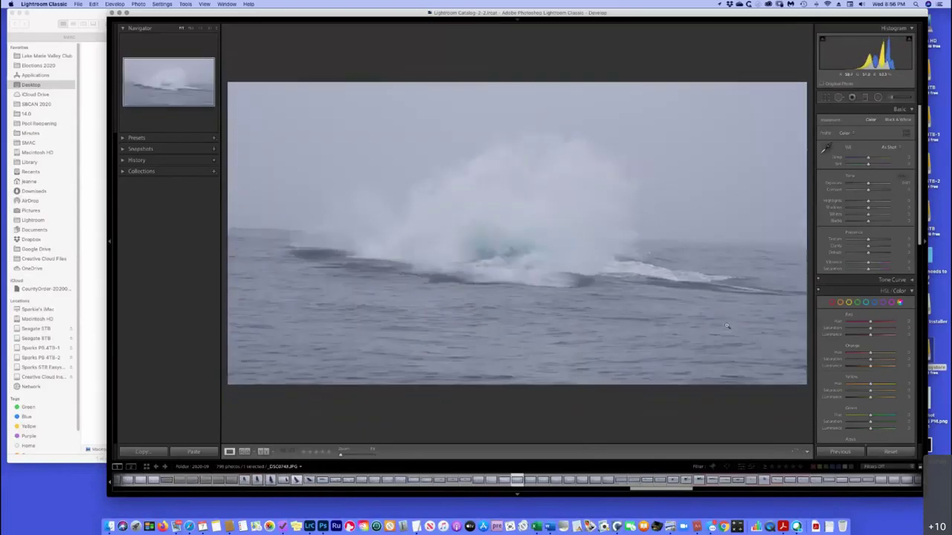
key(Right)
key(Left)
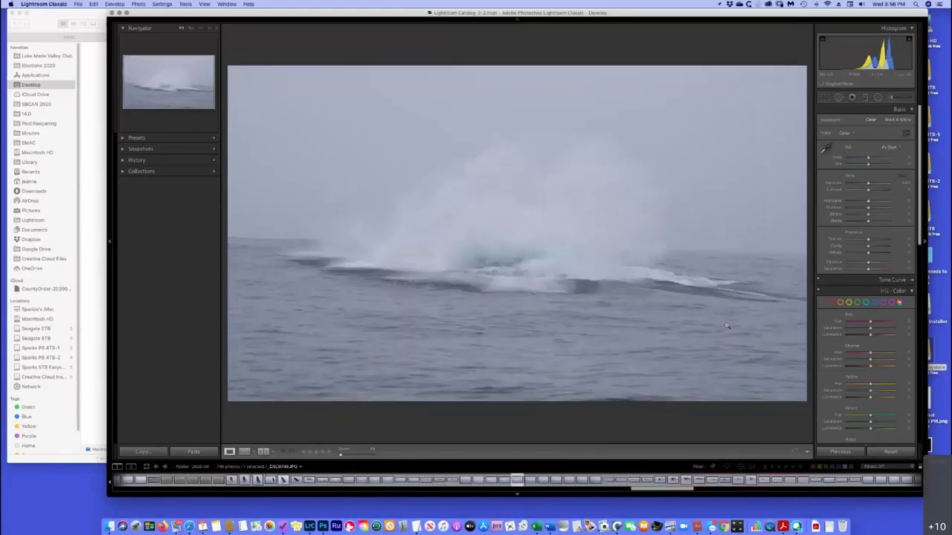
key(Right)
key(Left)
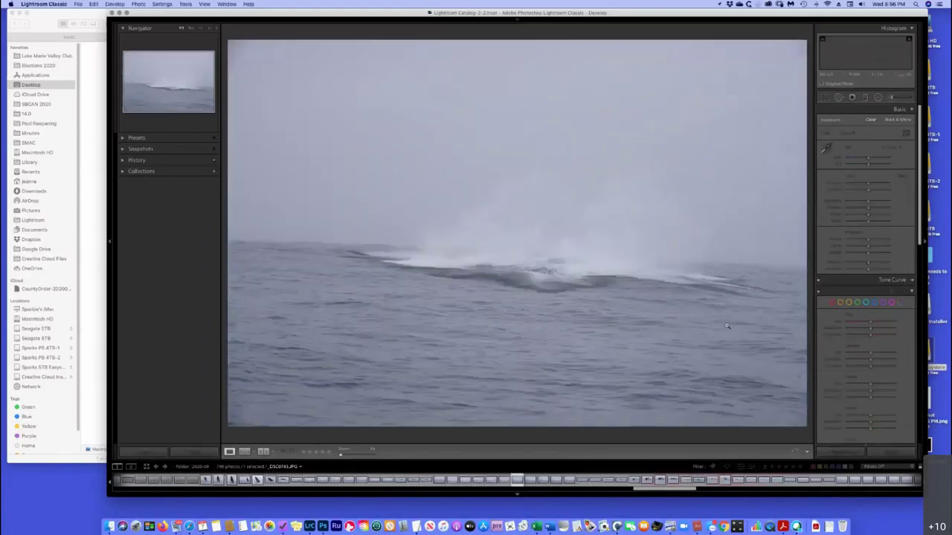
key(g)
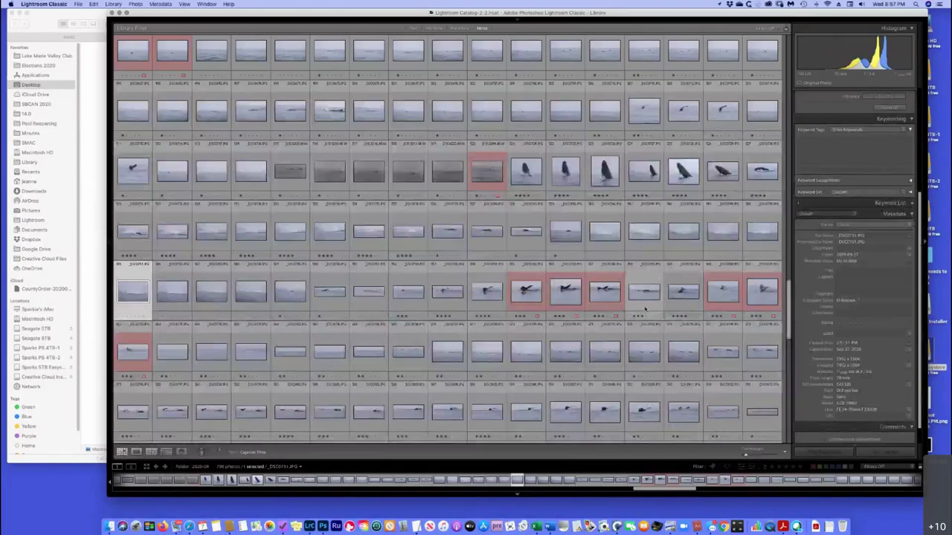
- View the two-star photo of surfacing whale backs, _DSC0787.JPG, in the Develop module and return to the grid
scroll(597, 344, down, 1)
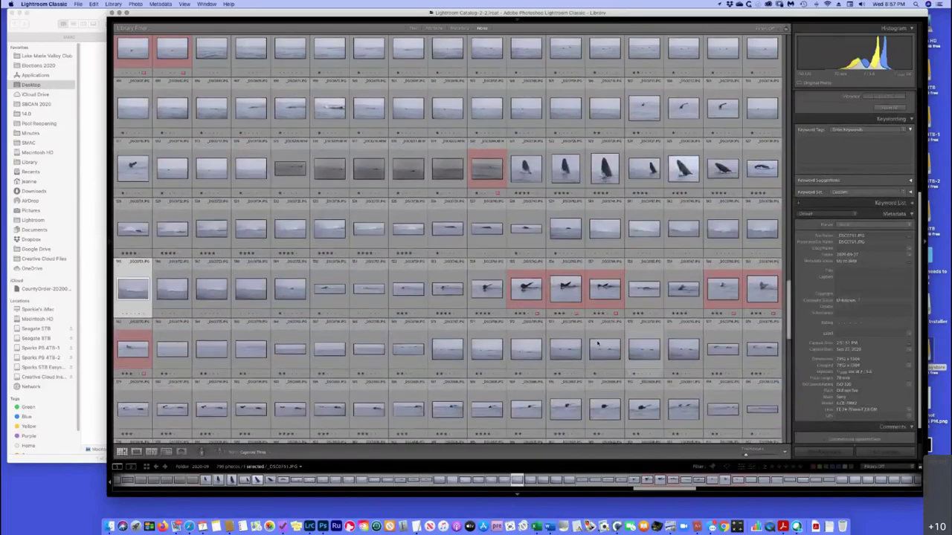
click(449, 353)
key(d)
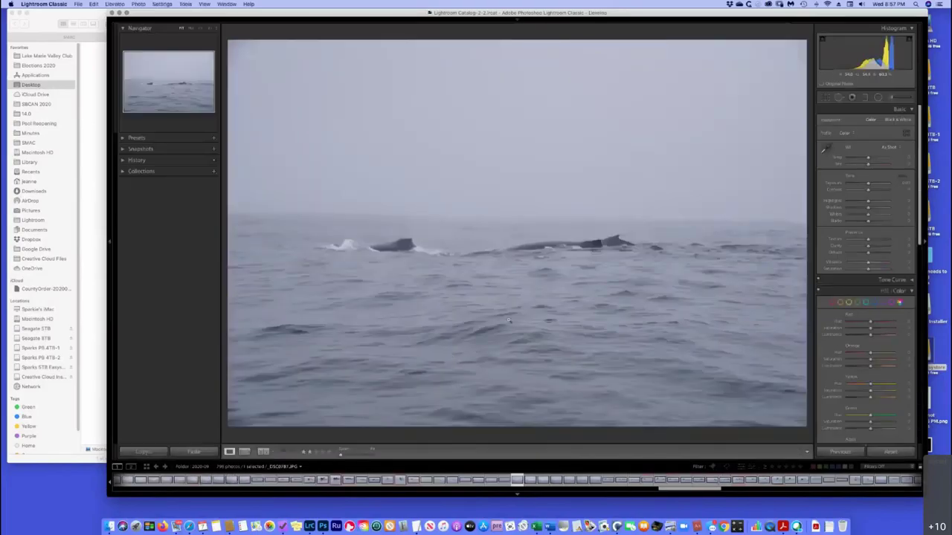
key(g)
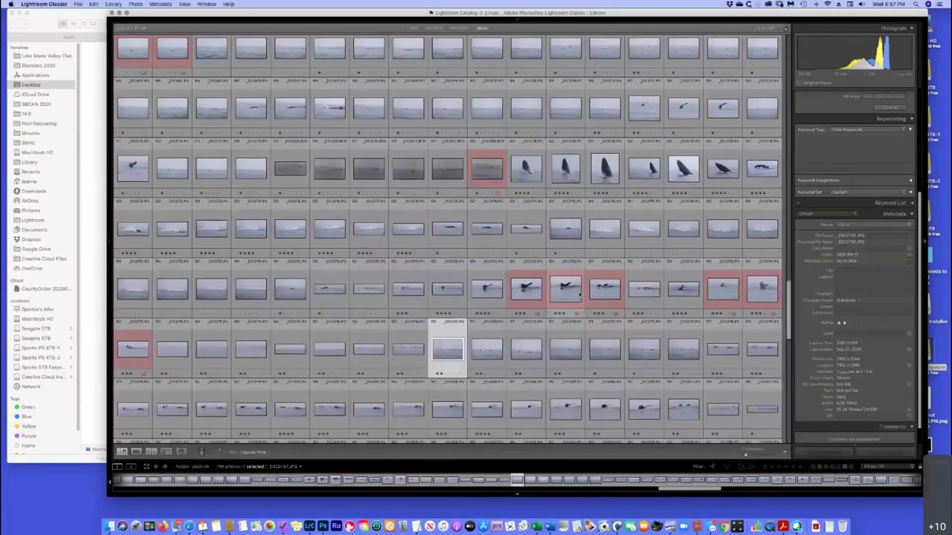
- Review three consecutive diving whale fluke photos in the Develop module, beginning with the four-star _DSC0761.JPG, and return to the grid
scroll(550, 305, down, 2)
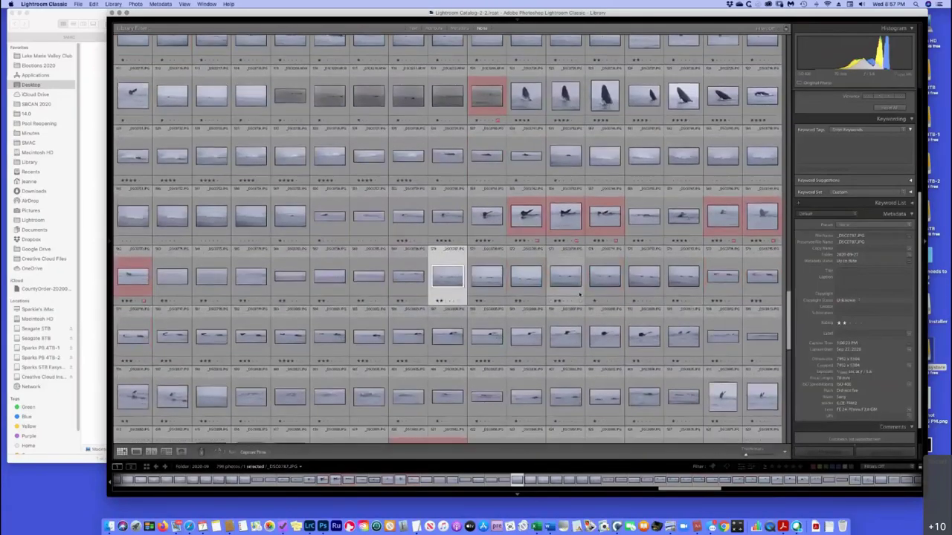
scroll(579, 295, down, 1)
scroll(579, 296, down, 2)
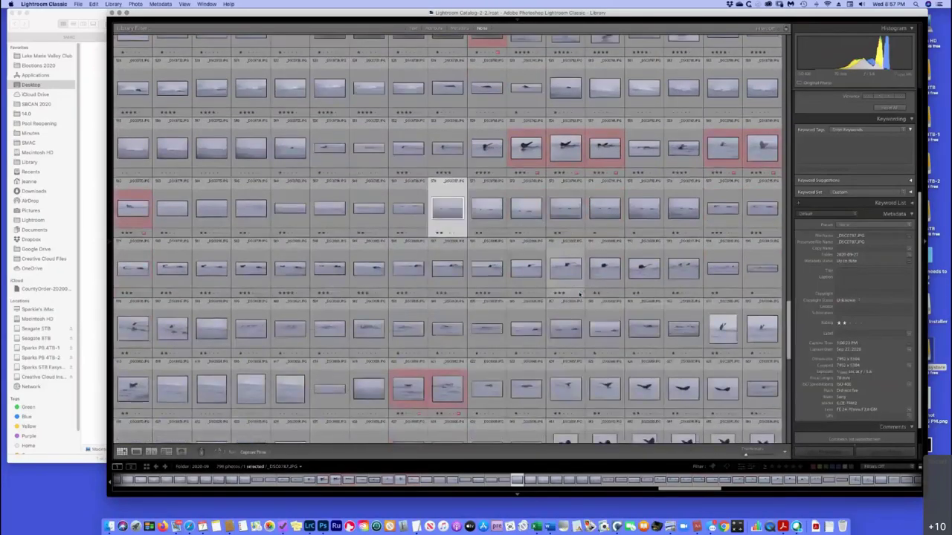
click(490, 162)
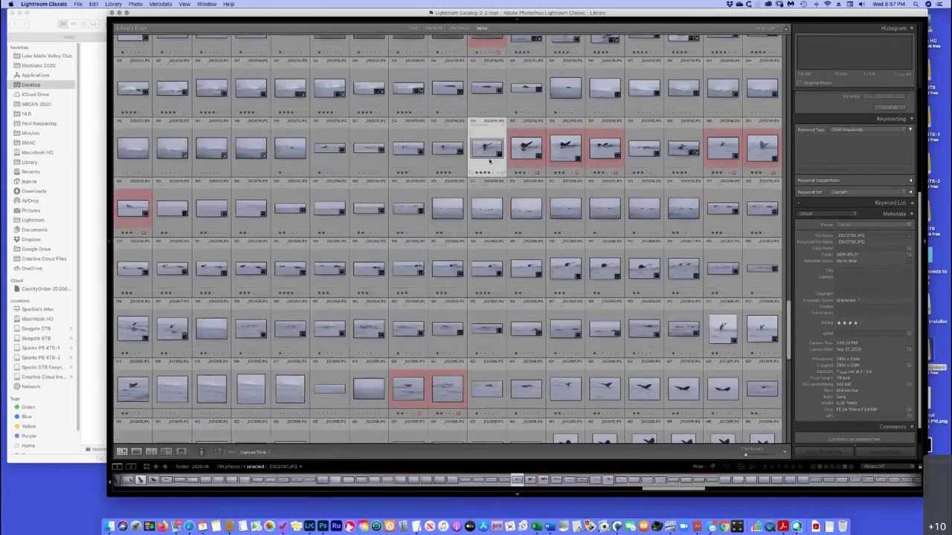
key(d)
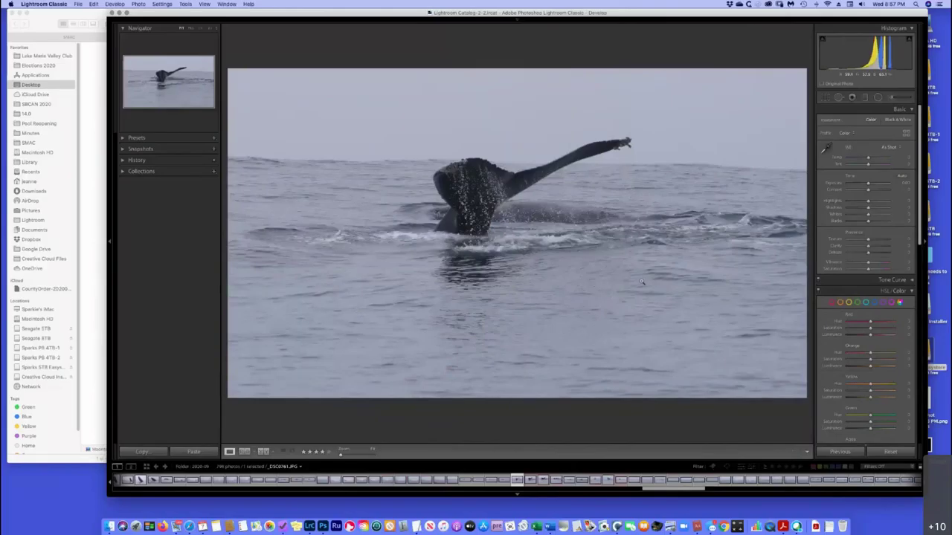
key(Right)
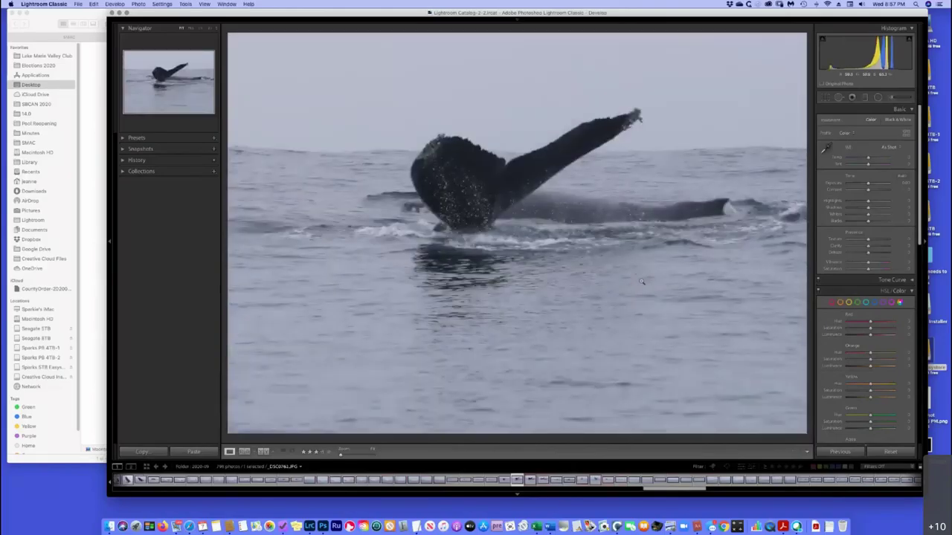
key(Right)
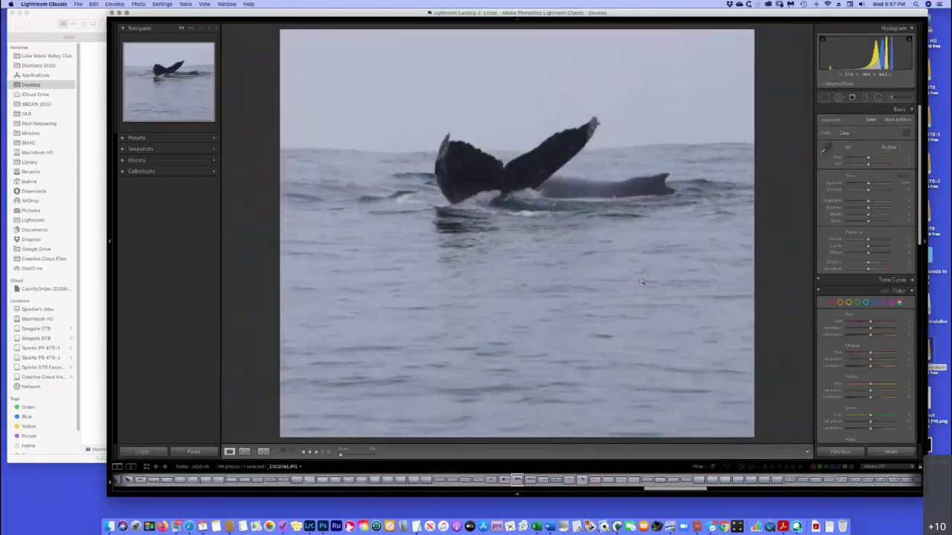
key(g)
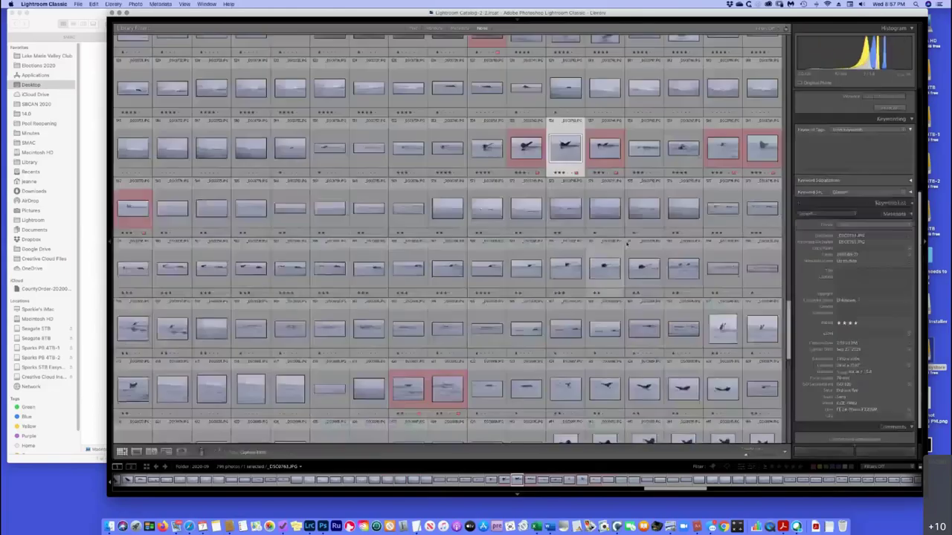
- Review the upright whale tail photos from _DSC0891.JPG to _DSC0894.JPG in the Develop module and return to the grid
scroll(630, 246, down, 3)
scroll(628, 242, down, 2)
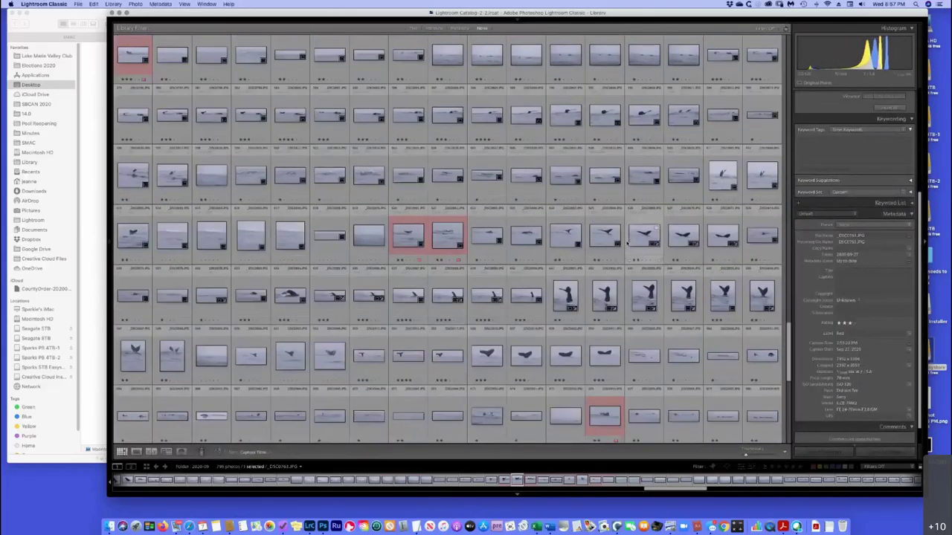
scroll(628, 243, down, 1)
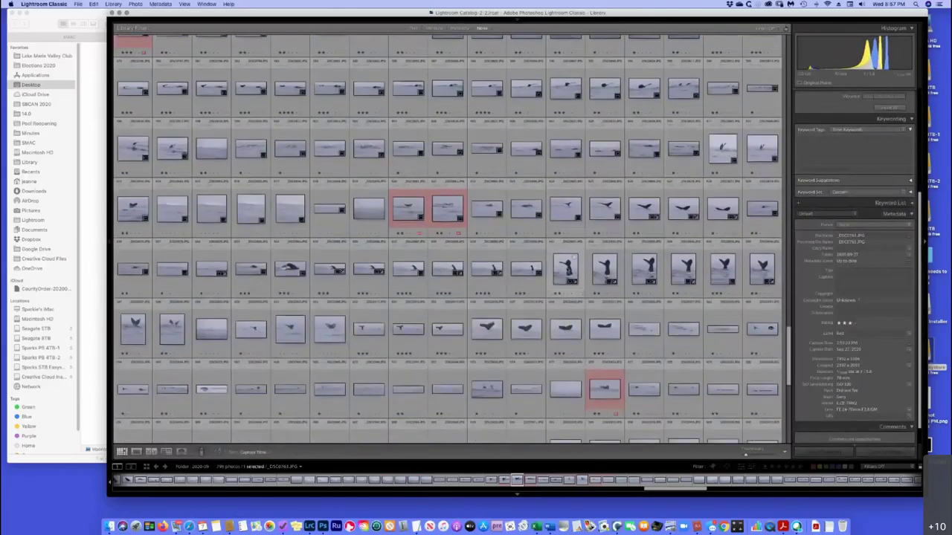
key(d)
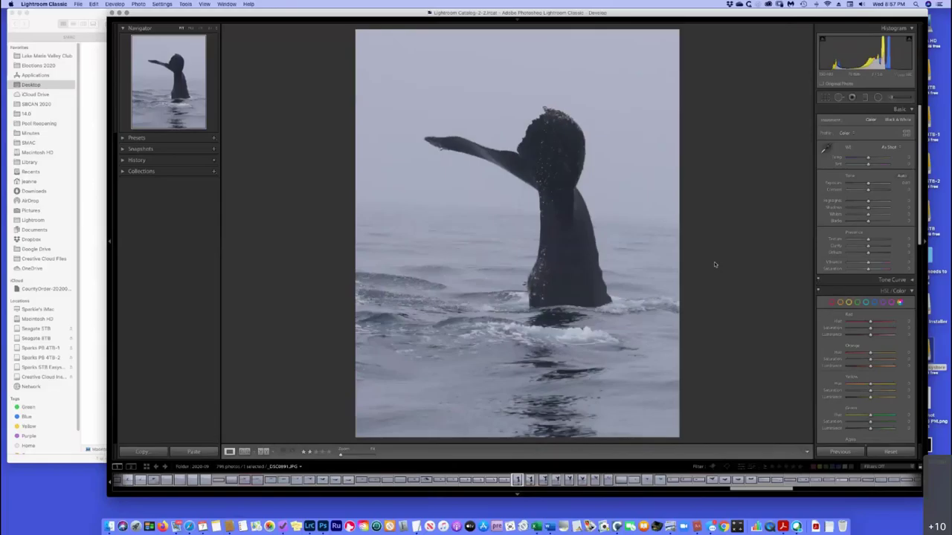
key(Right)
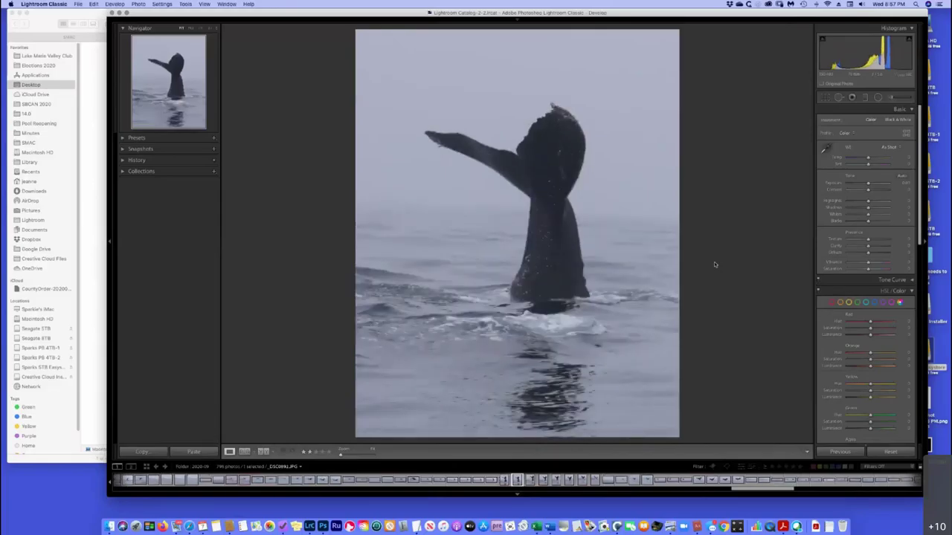
key(Right)
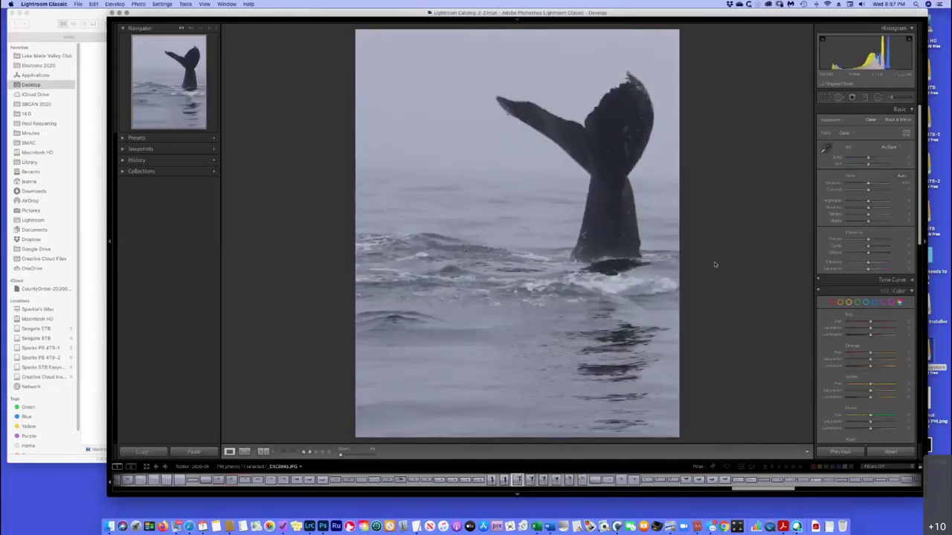
key(Right)
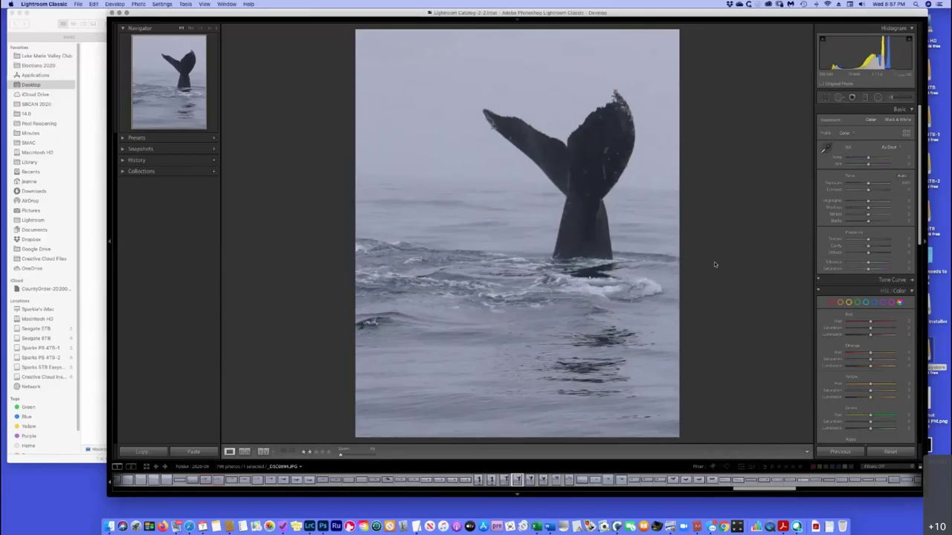
key(g)
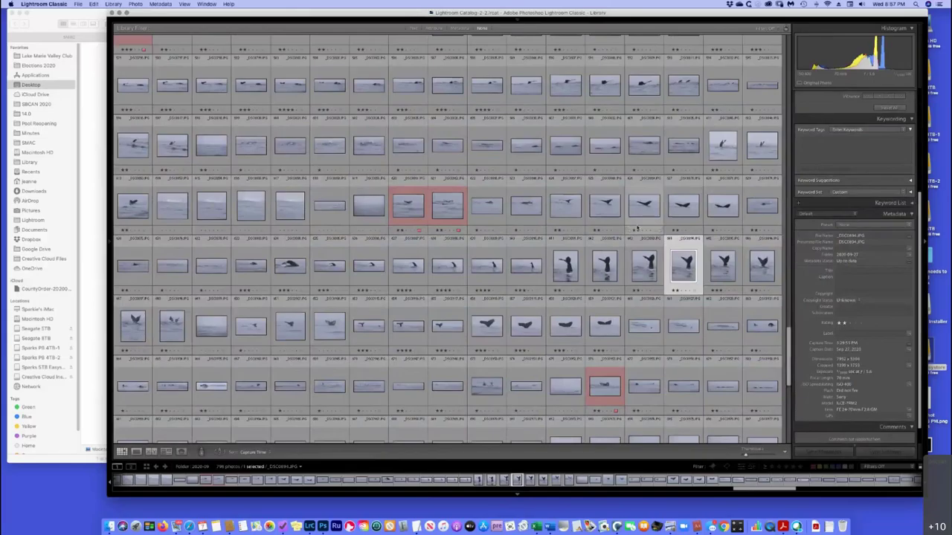
- Open the wide photo of two whale tails, located shortly before the rock and bird photos, in the Develop module
scroll(636, 229, down, 5)
scroll(637, 228, down, 2)
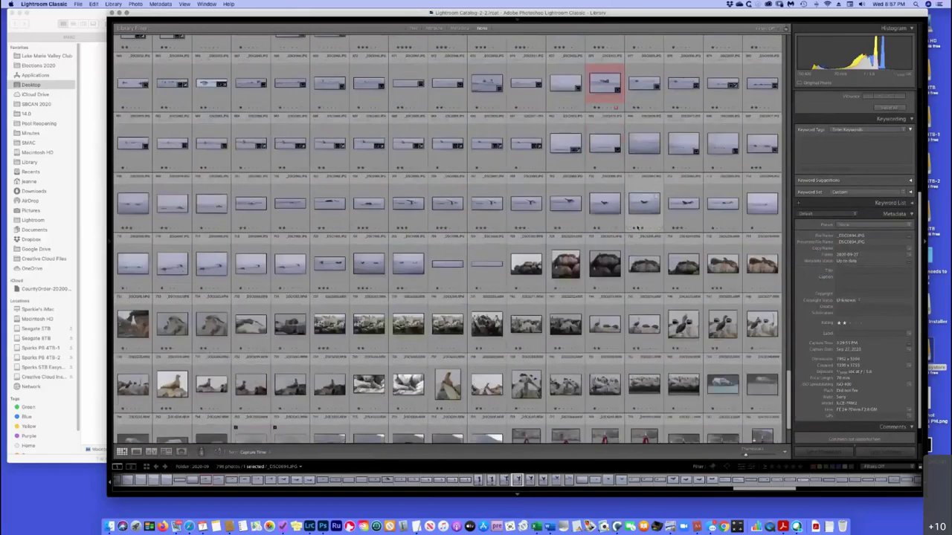
click(329, 264)
key(d)
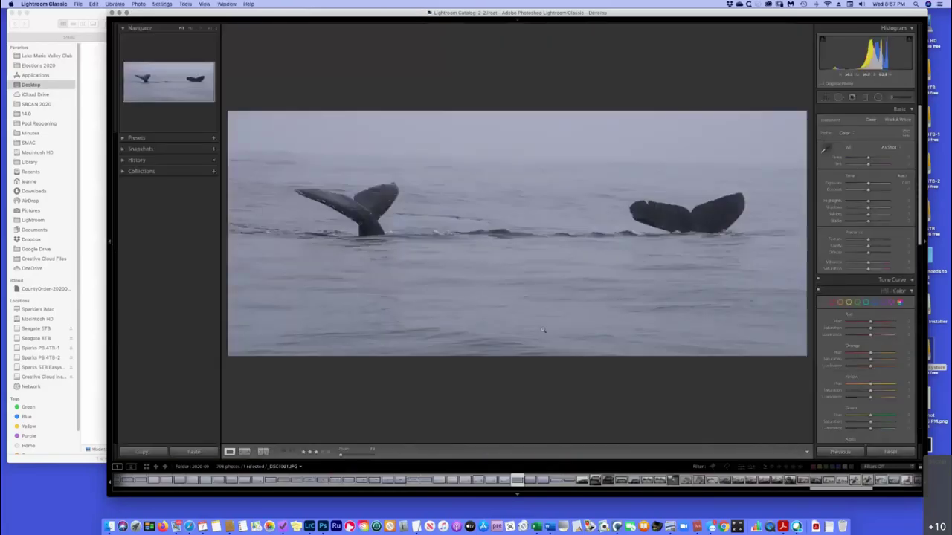
- Return to the grid and open the wide photo of a raised whale tail between two surfacing whales in the Develop module
key(g)
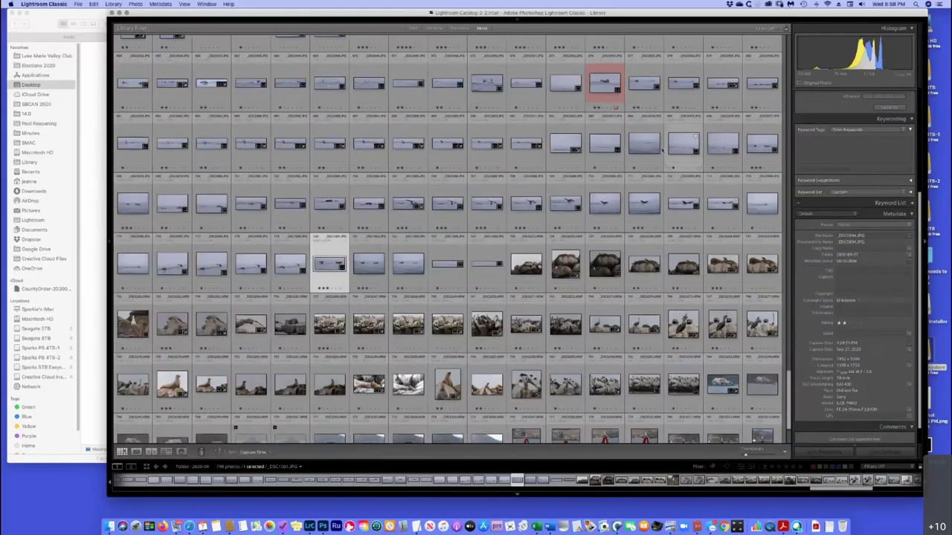
click(660, 147)
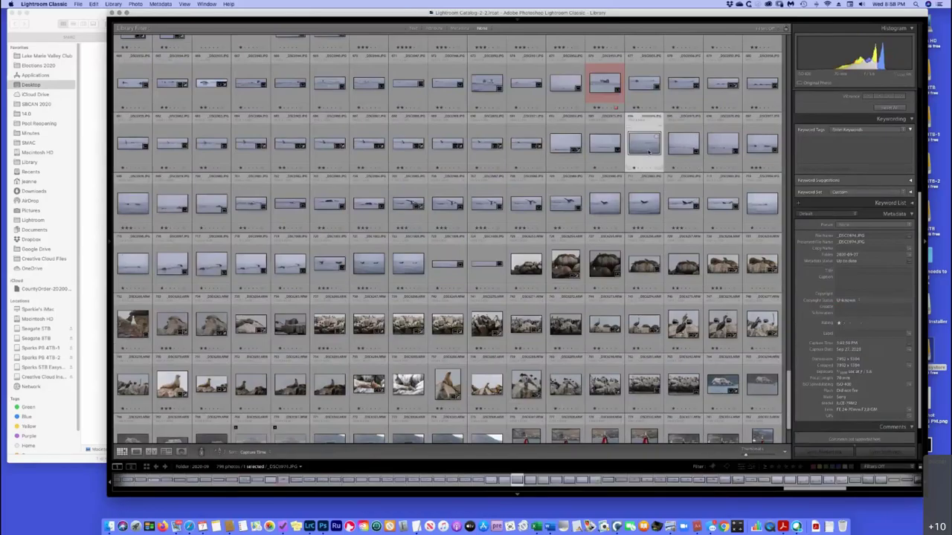
click(407, 207)
key(d)
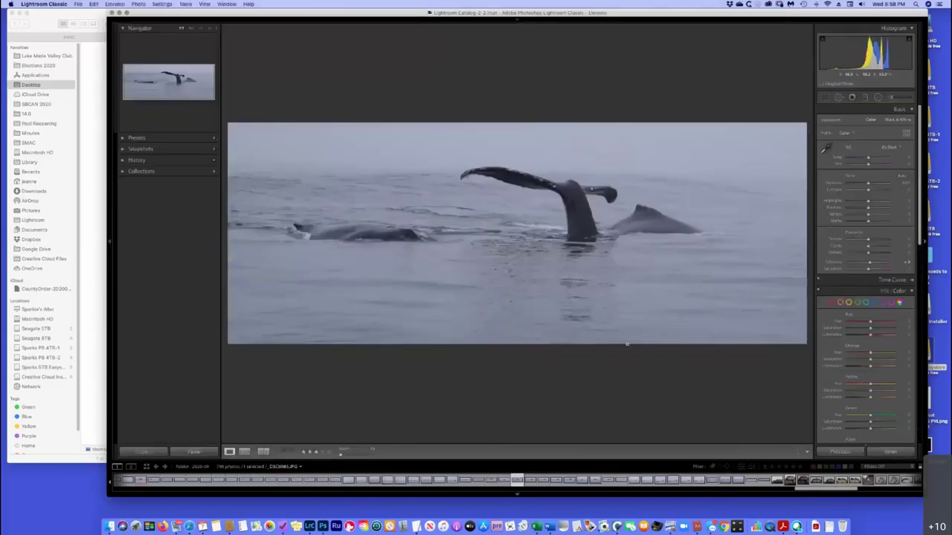
- Review the following photos of the whale tail sinking between the two other whales, one after another
key(Right)
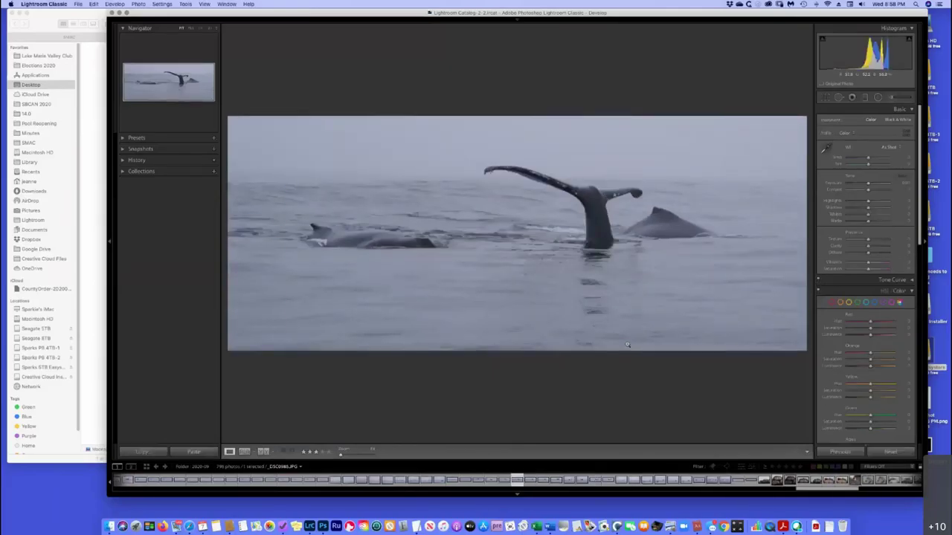
key(Right)
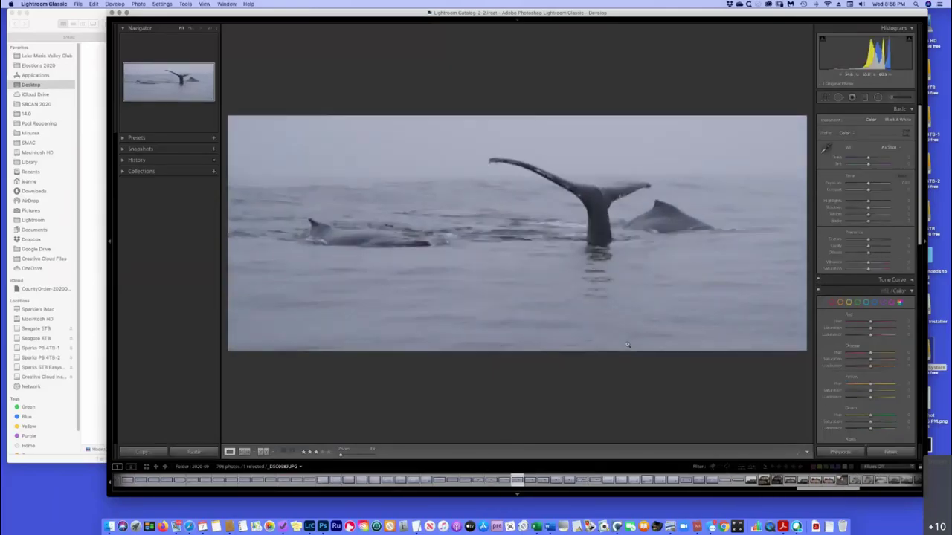
key(Right)
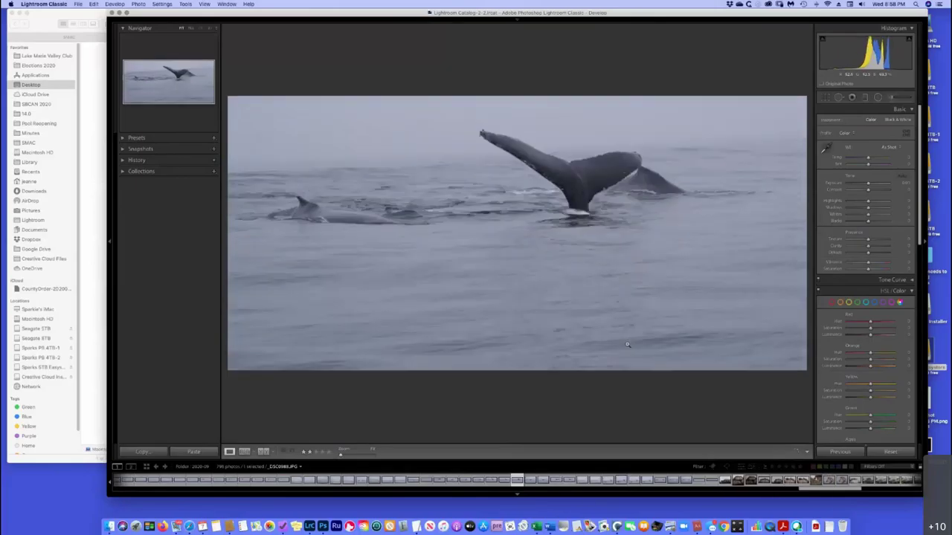
key(Right)
key(Right)
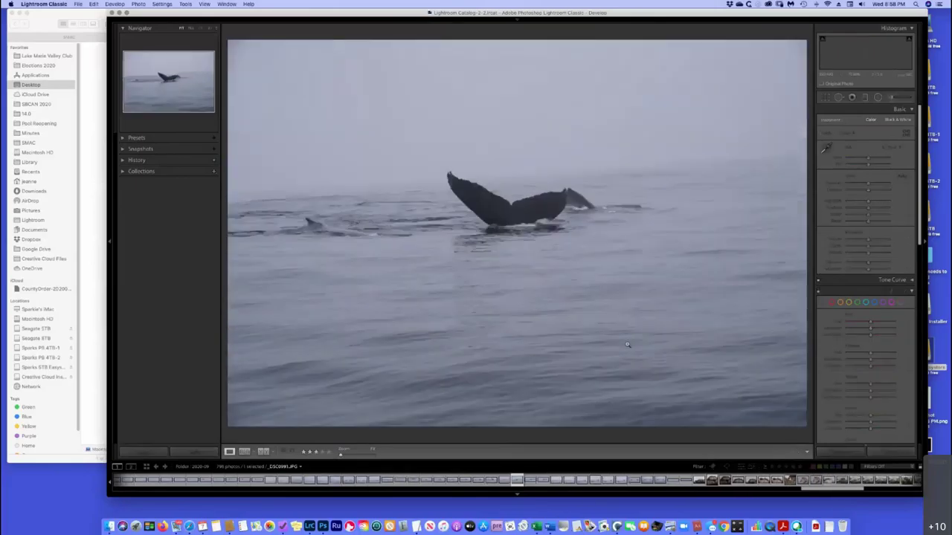
key(Right)
key(Right)
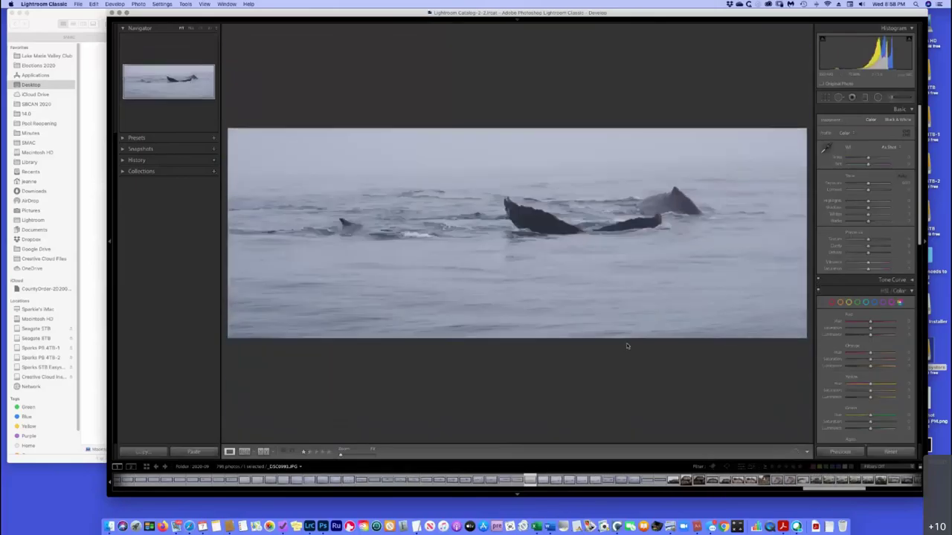
- Continue through the series to the photos of a whale back and a distant tail with a bird flying overhead
key(Right)
key(Right)
key(Right)
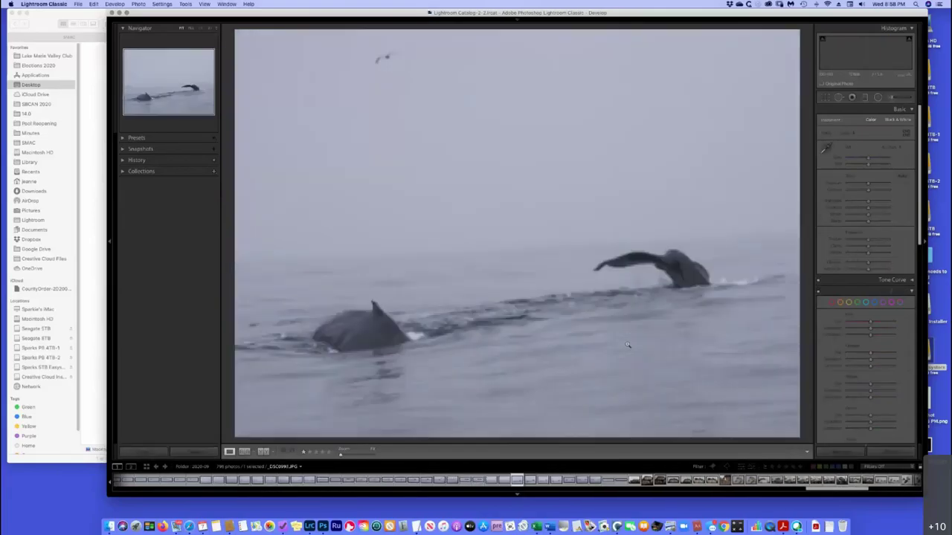
key(Right)
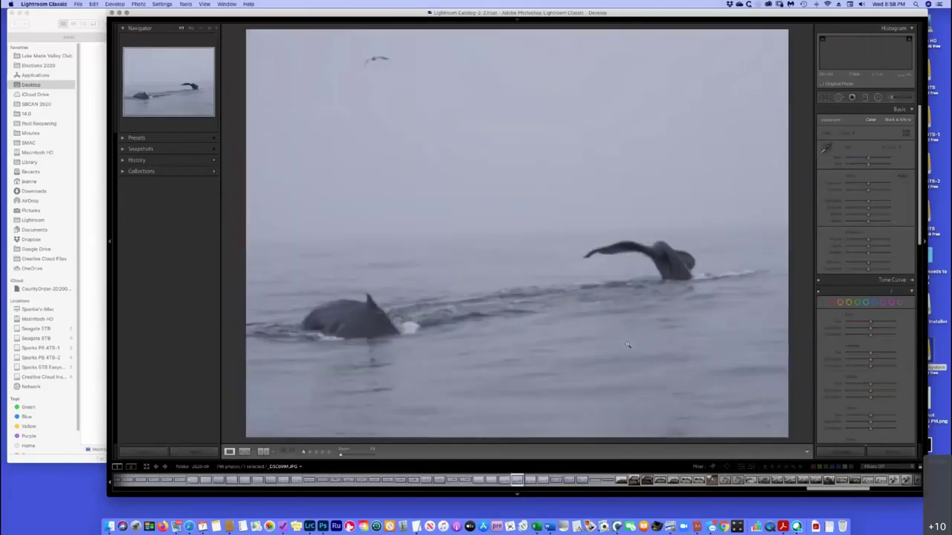
key(Right)
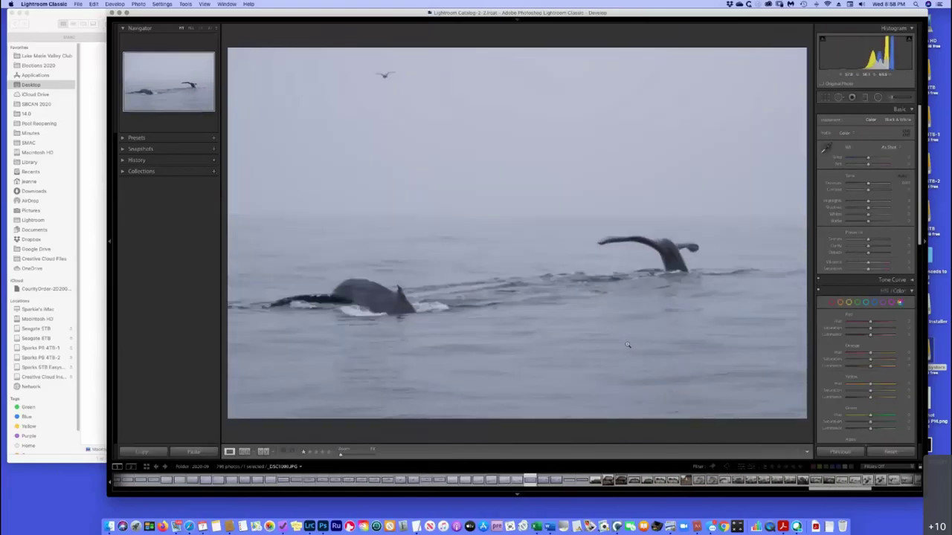
- Review the paired whale tail photos starting with _DSC1001.JPG, continuing to the last narrow panoramic crop of surfacing whales
key(Right)
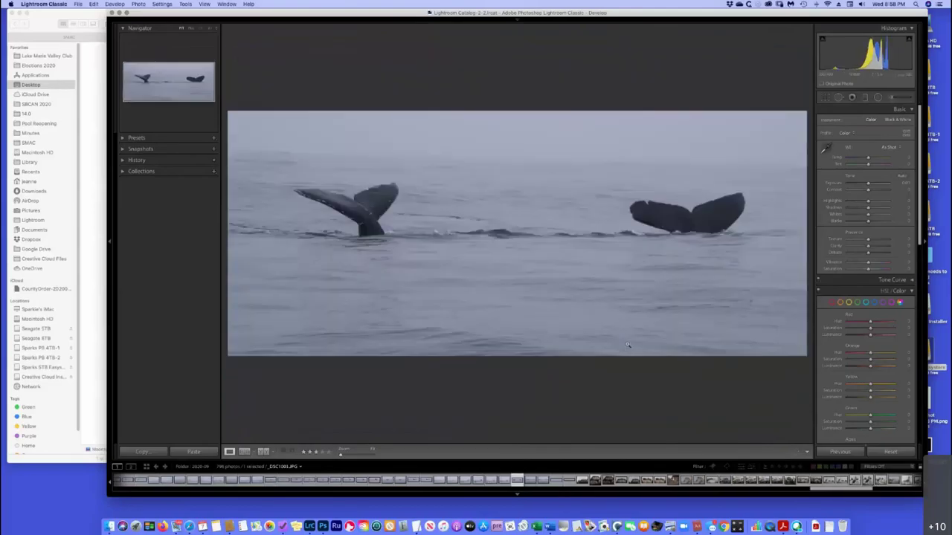
key(Right)
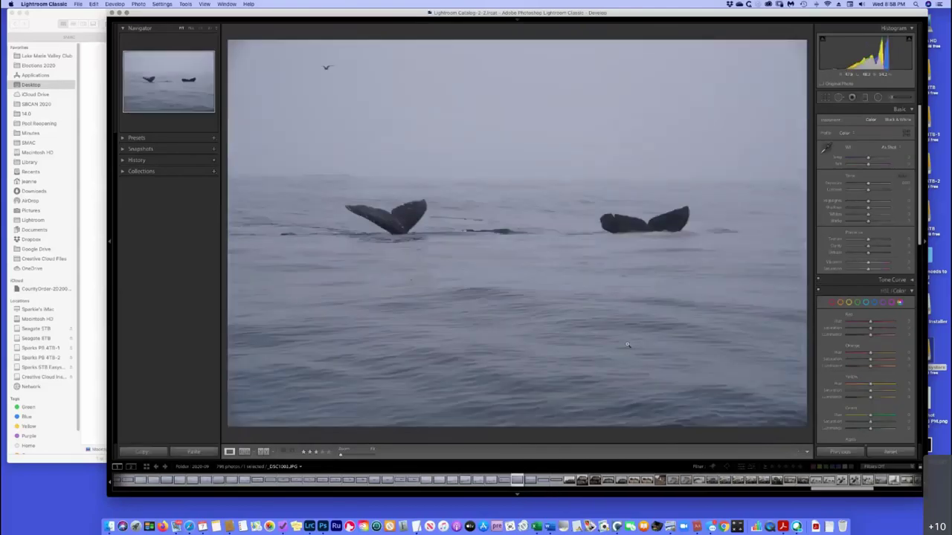
key(Right)
key(Right)
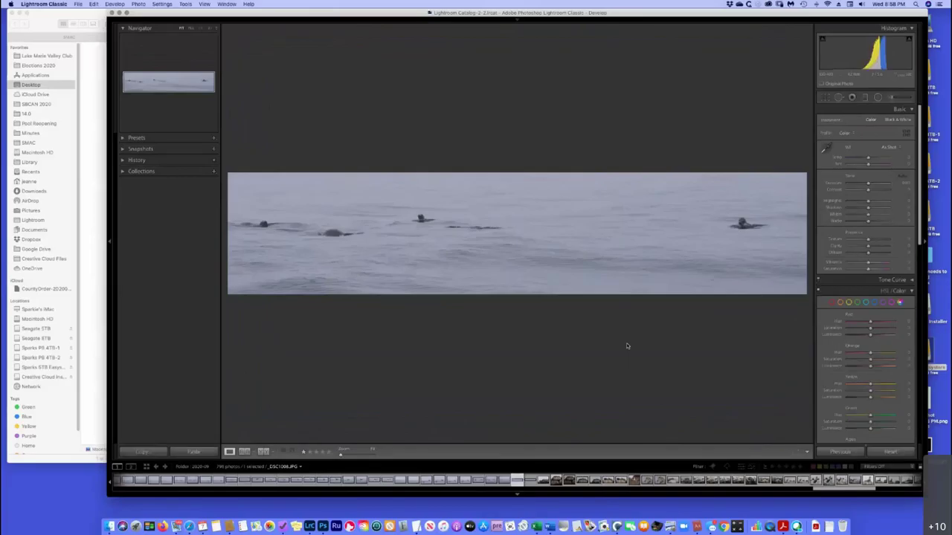
key(Right)
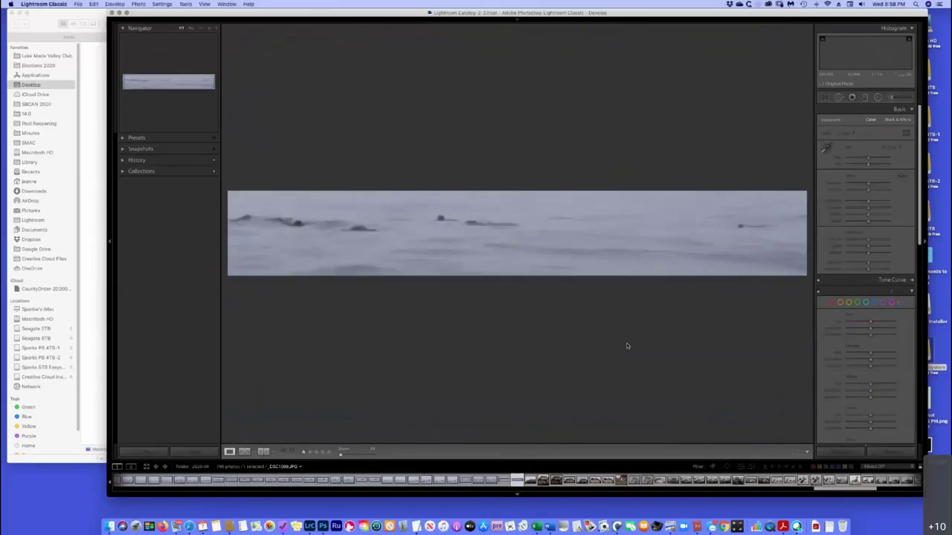
- Return to the grid and bring the final rows of the folder into view, including the sea lion, red buoy and harbor photos
key(g)
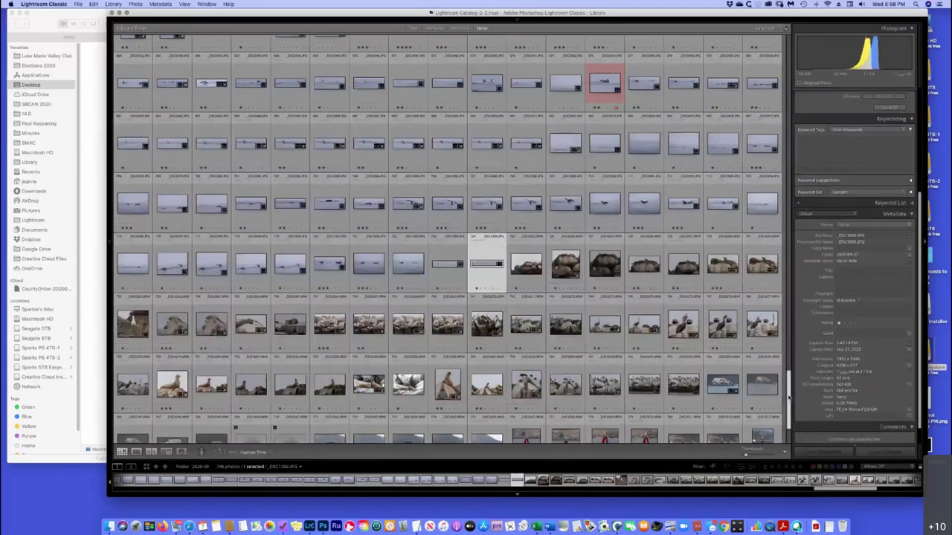
drag(790, 398, 785, 422)
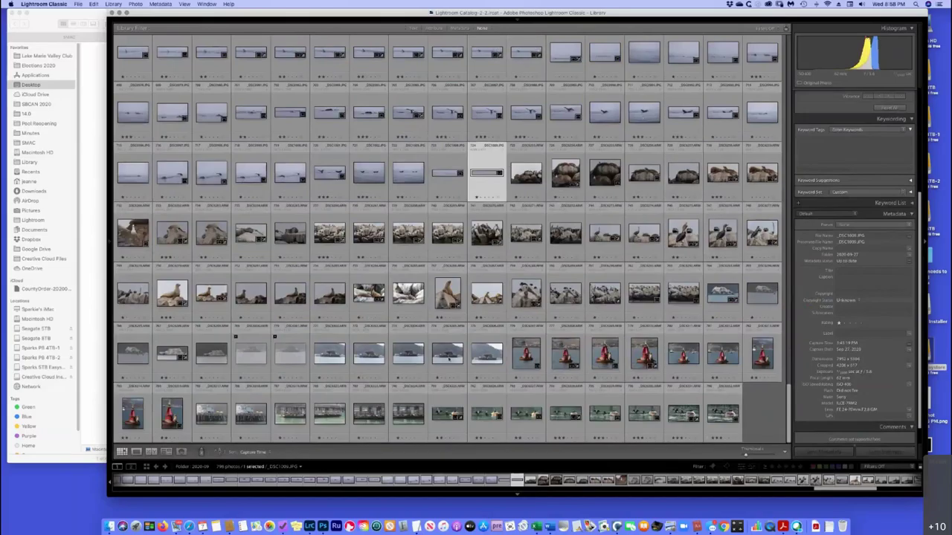
mouse_move(472, 17)
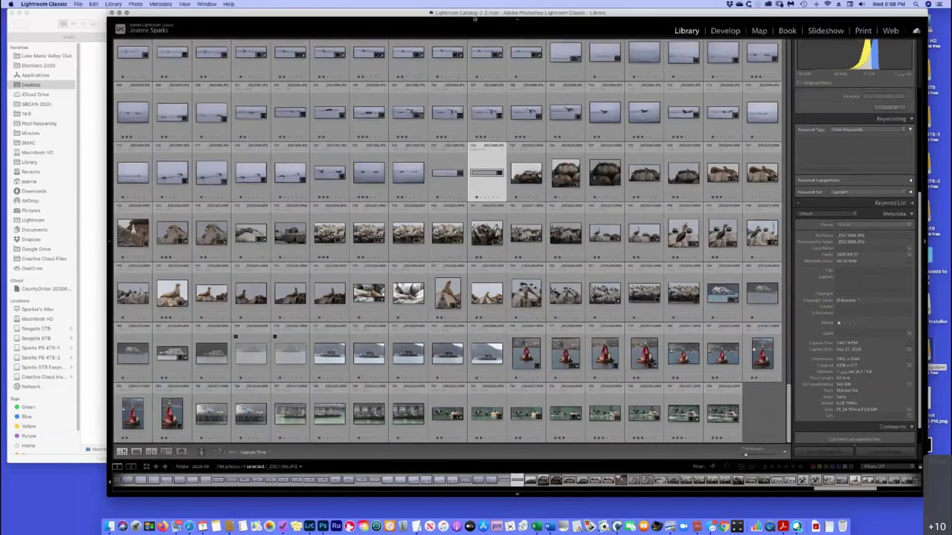